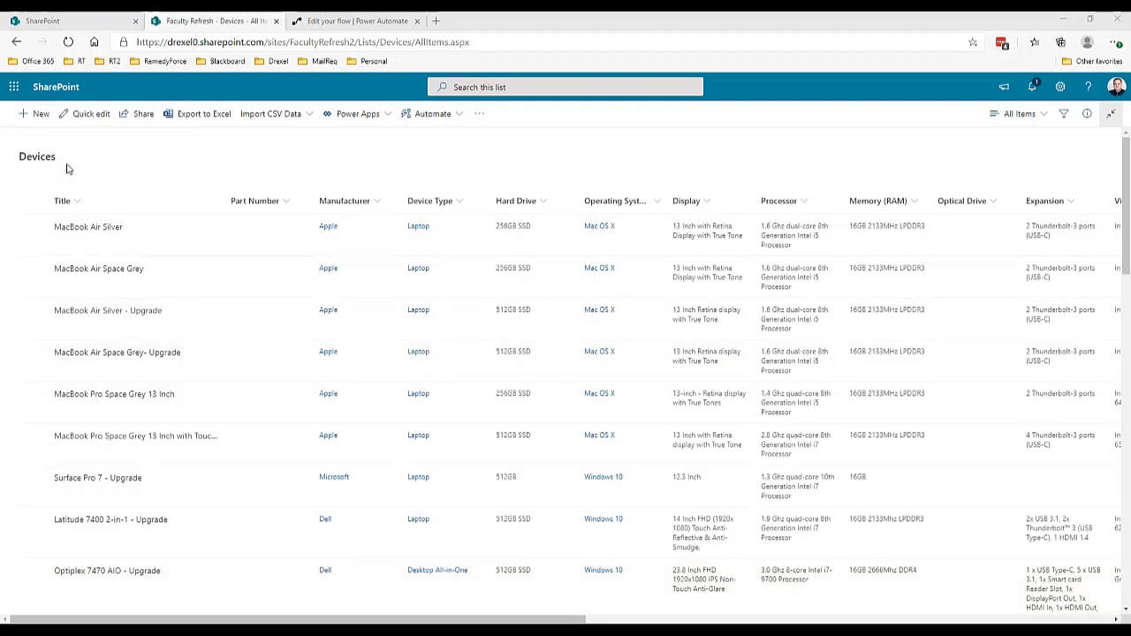
# - Start a new Devices item titled Surface Duo, with manufacturer Microsoft and device type Laptop
pyautogui.click(36, 115)
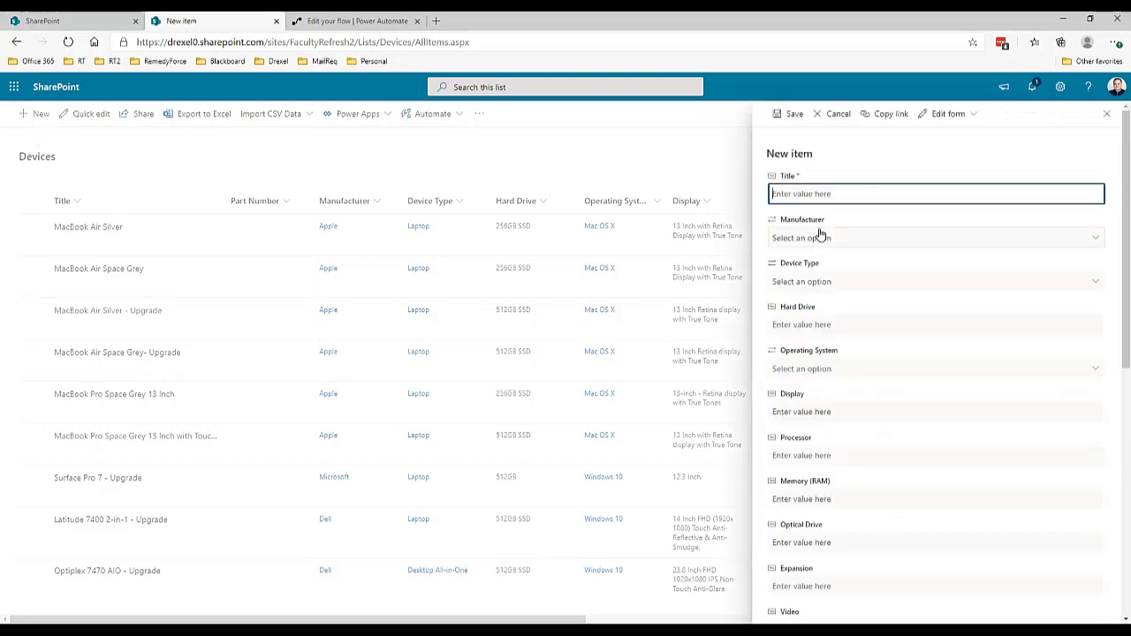
pyautogui.write('Surface Duo')
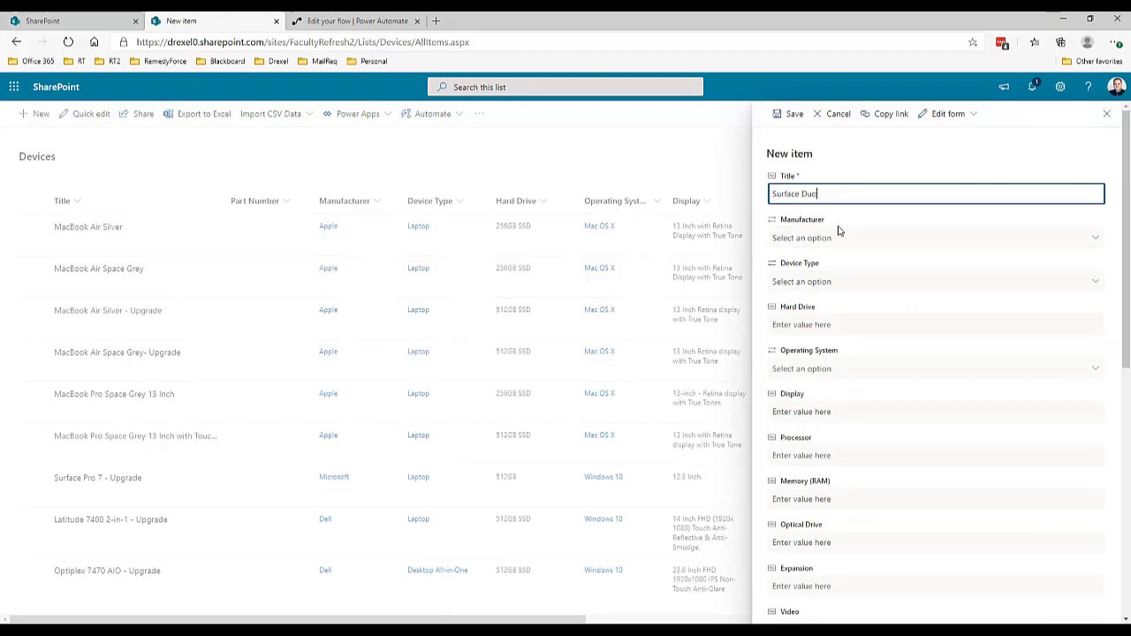
pyautogui.hotkey('ctrl', 'a')
pyautogui.click(898, 241)
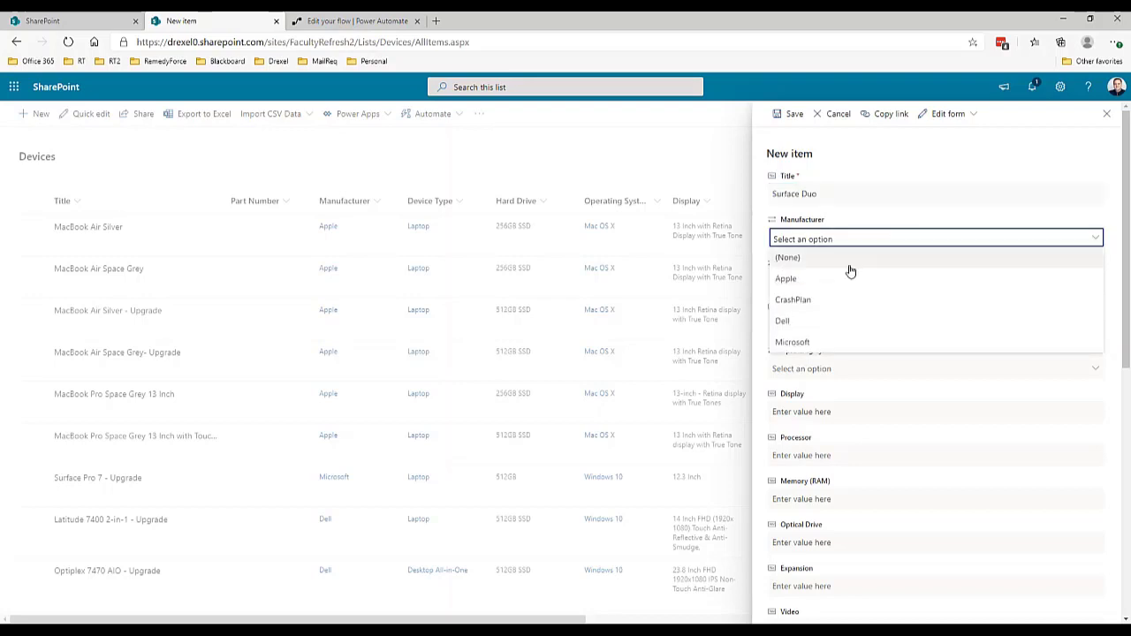
pyautogui.click(821, 344)
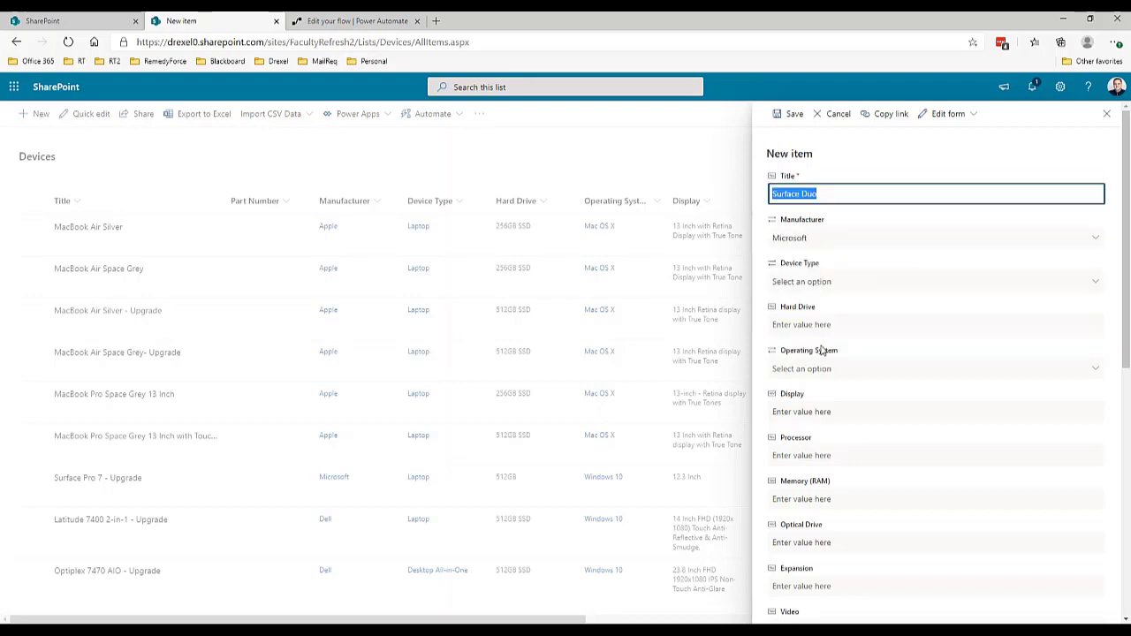
pyautogui.click(832, 291)
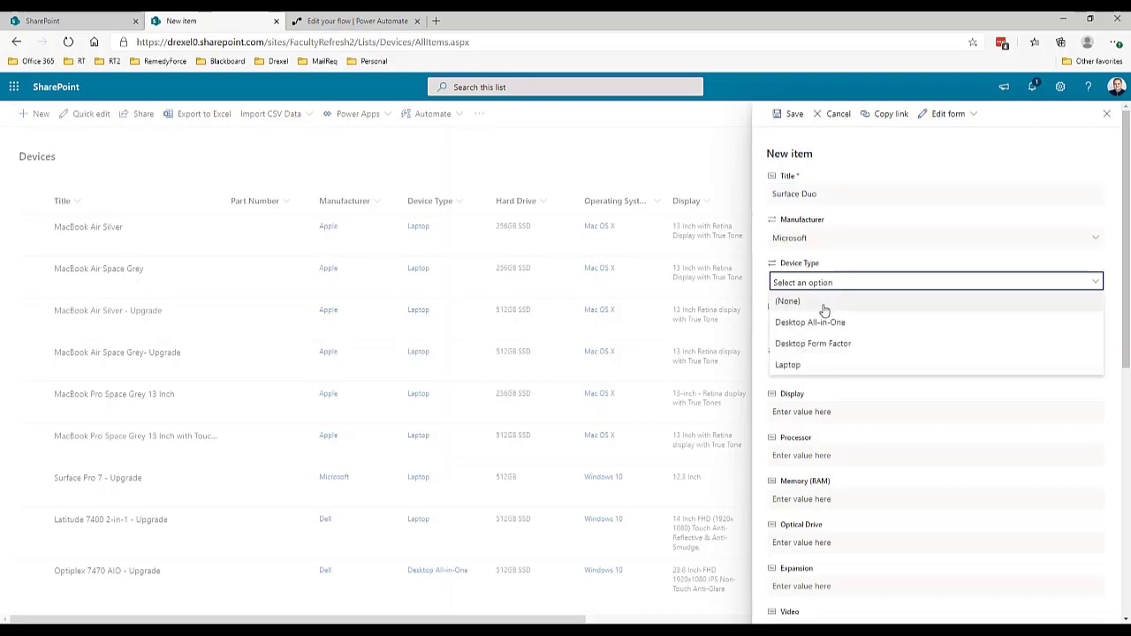
pyautogui.click(798, 366)
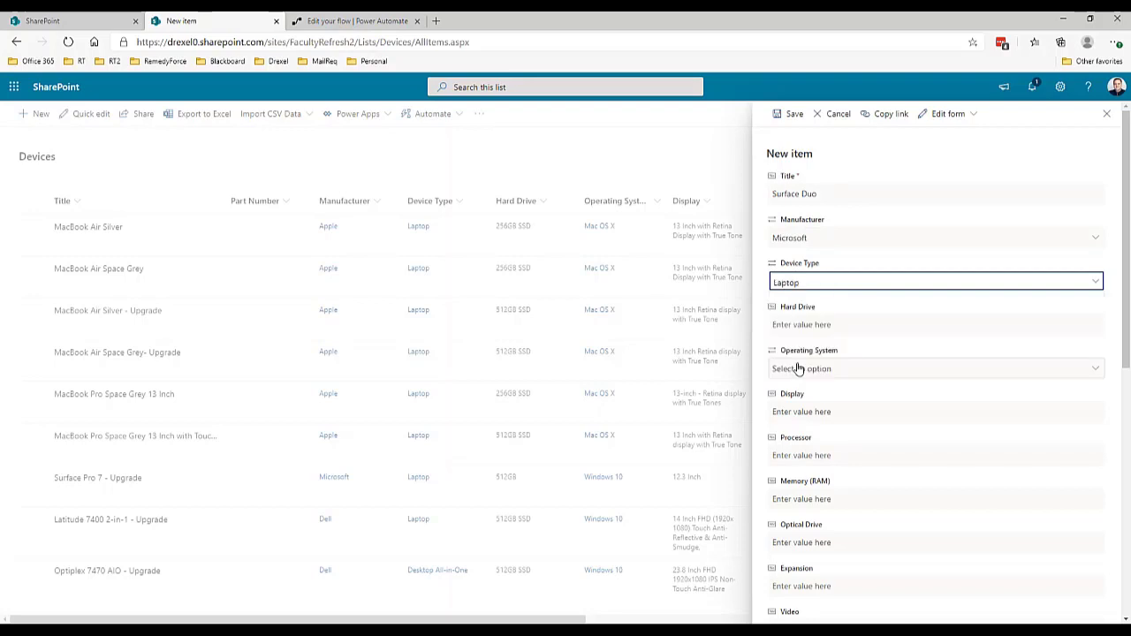
# - Enter 256 GB as the hard drive size and choose Windows 10 as operating system
pyautogui.click(826, 325)
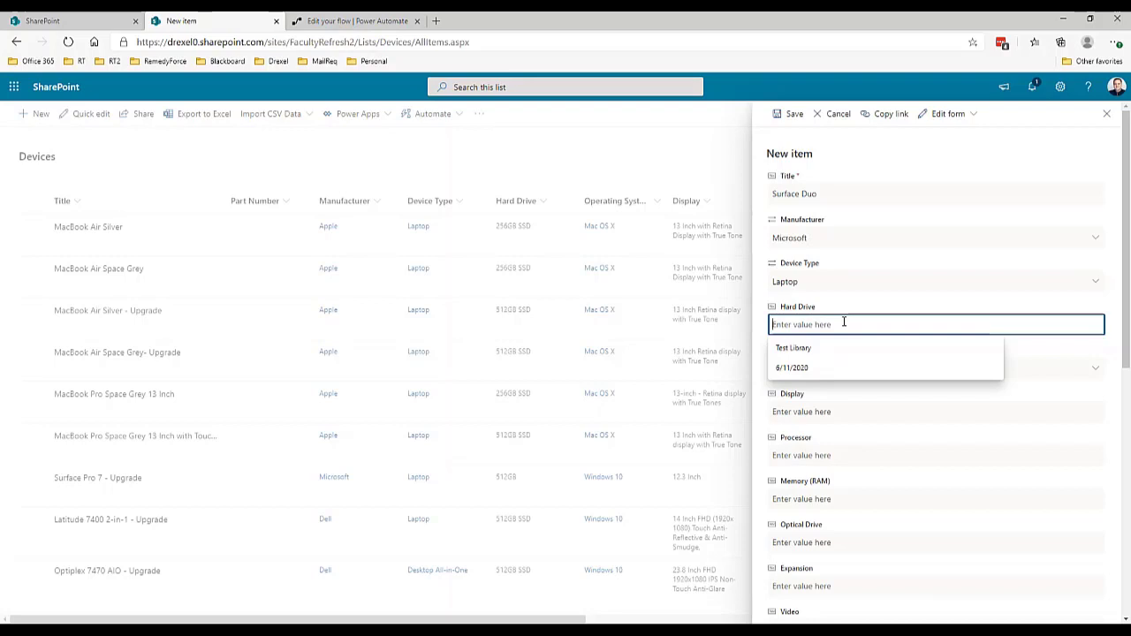
pyautogui.write('256 GB')
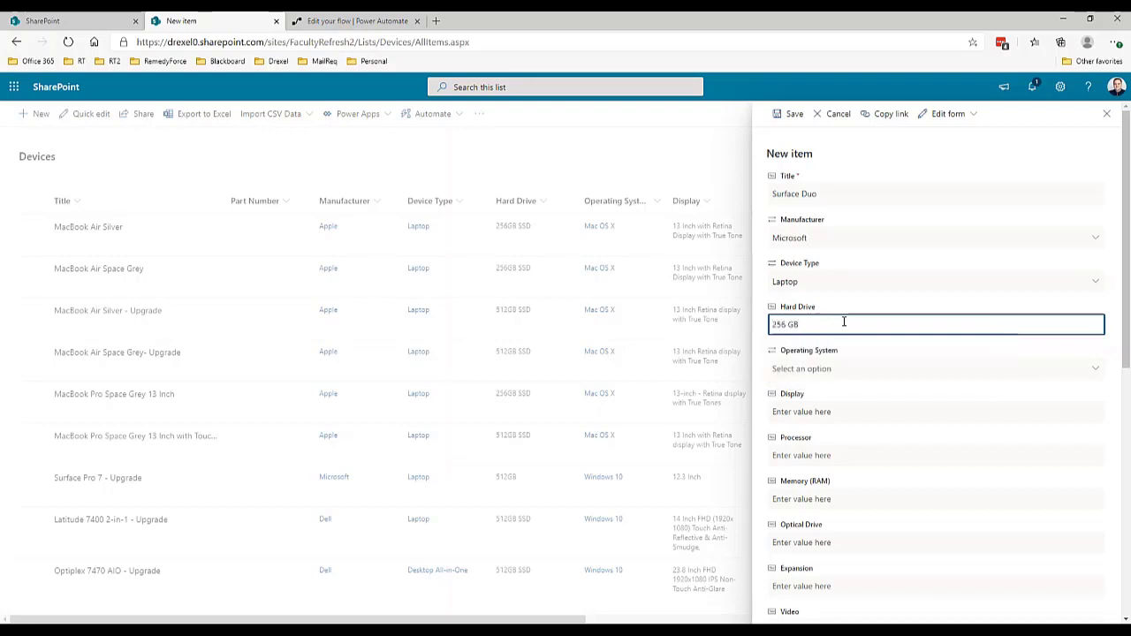
pyautogui.click(844, 365)
pyautogui.click(816, 430)
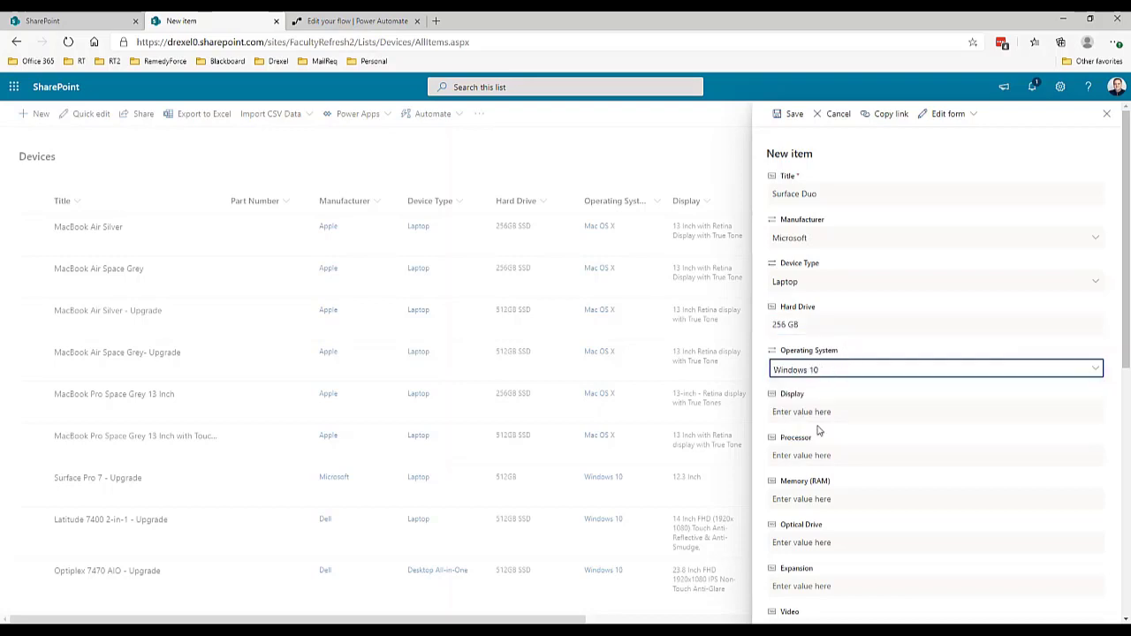
pyautogui.click(820, 411)
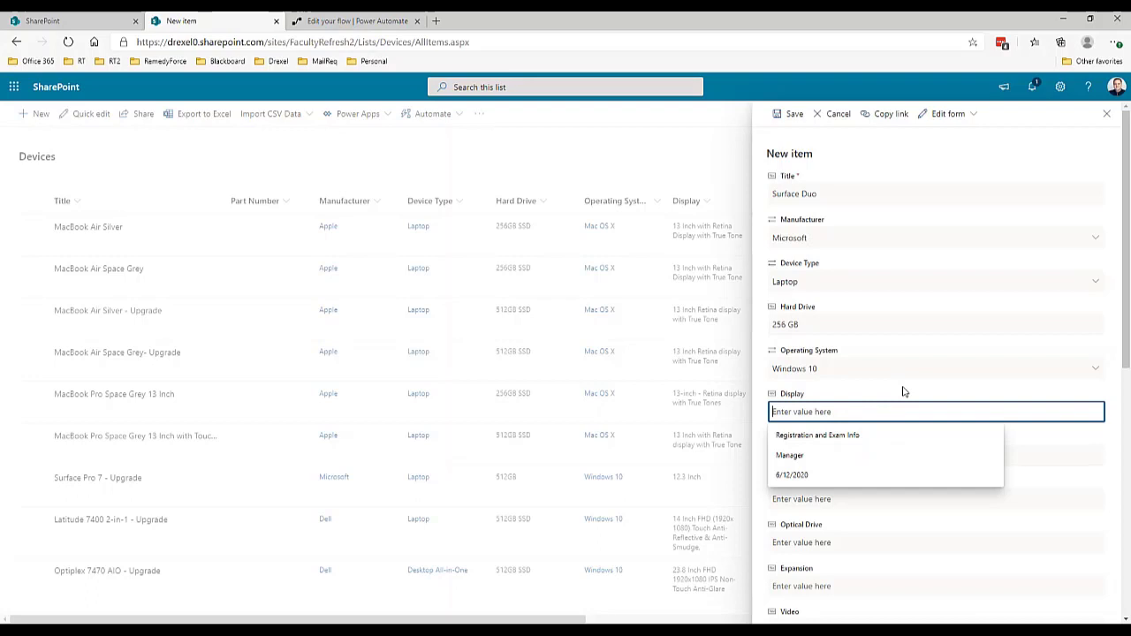
pyautogui.scroll(-1, 901, 386)
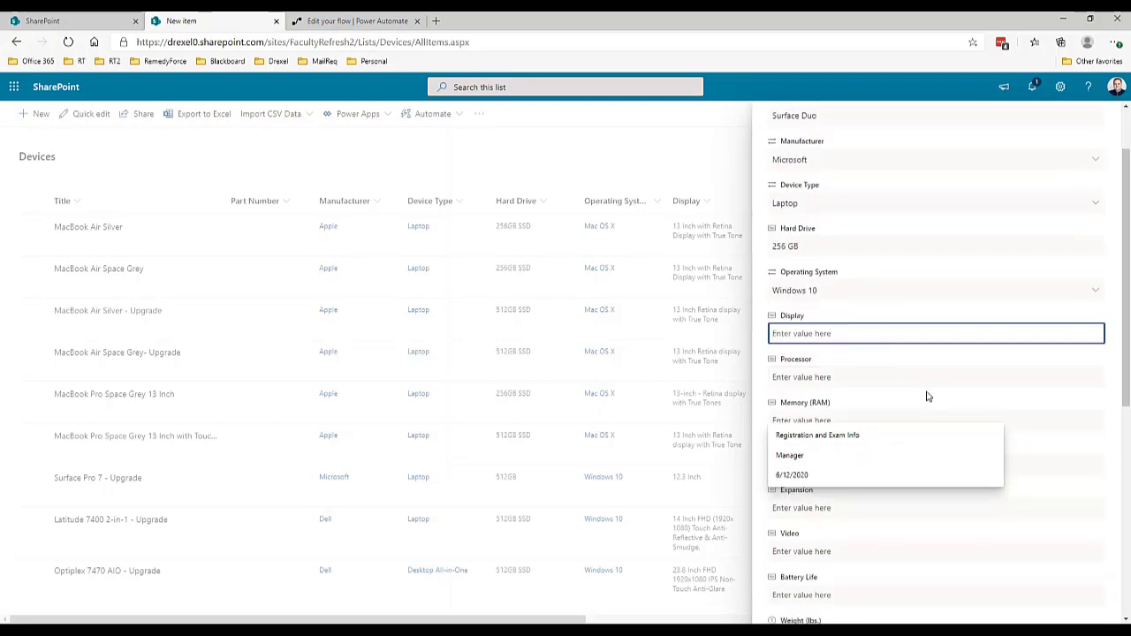
pyautogui.click(924, 407)
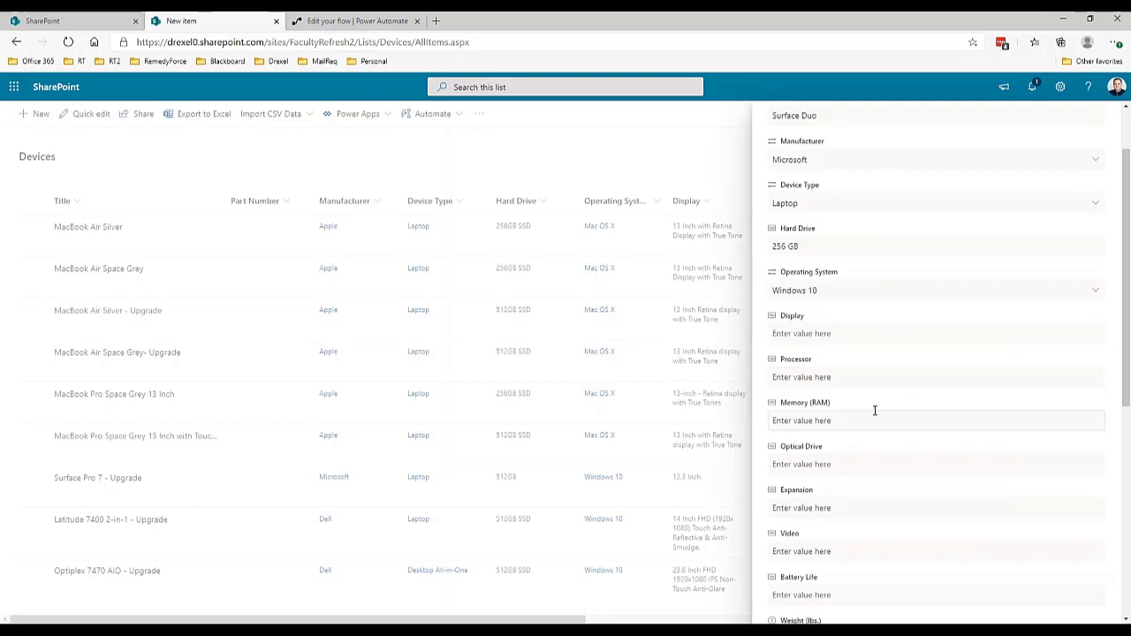
pyautogui.scroll(-2, 851, 411)
pyautogui.scroll(-1, 850, 415)
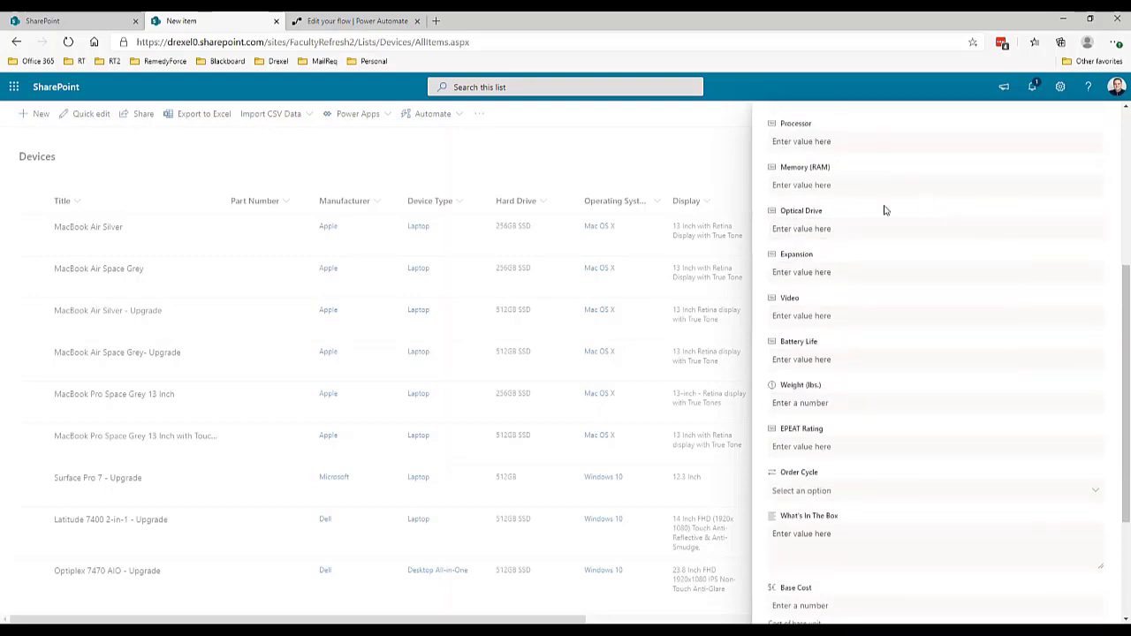
pyautogui.scroll(-3, 854, 474)
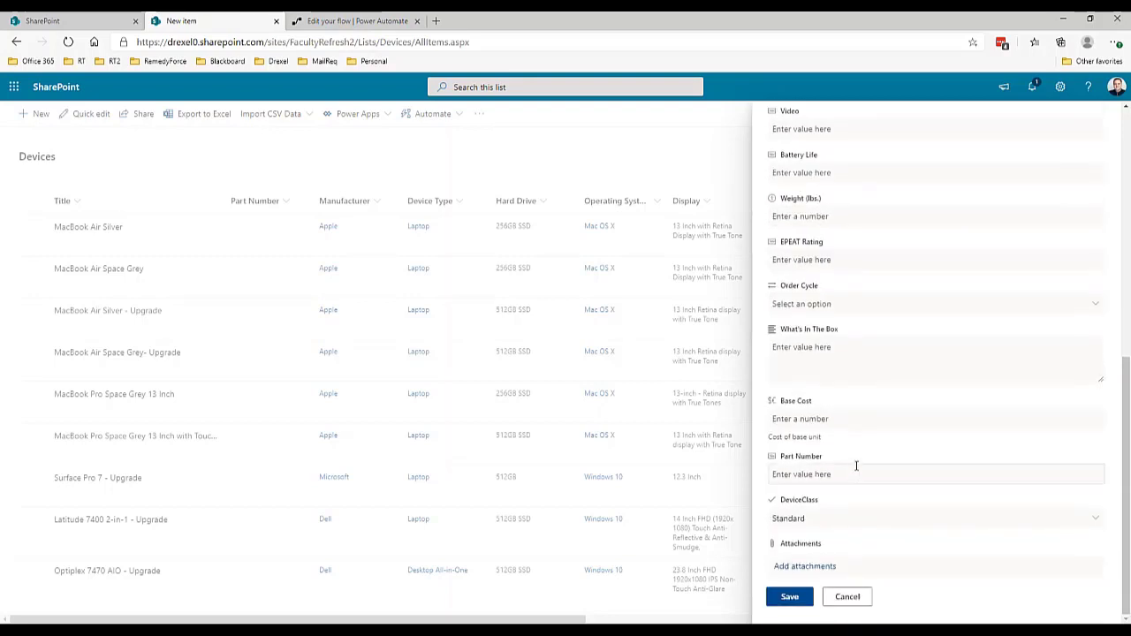
# - Attach Microsoft-Surface-Duo_01 and _02 from Downloads, then save the Surface Duo item
pyautogui.click(811, 569)
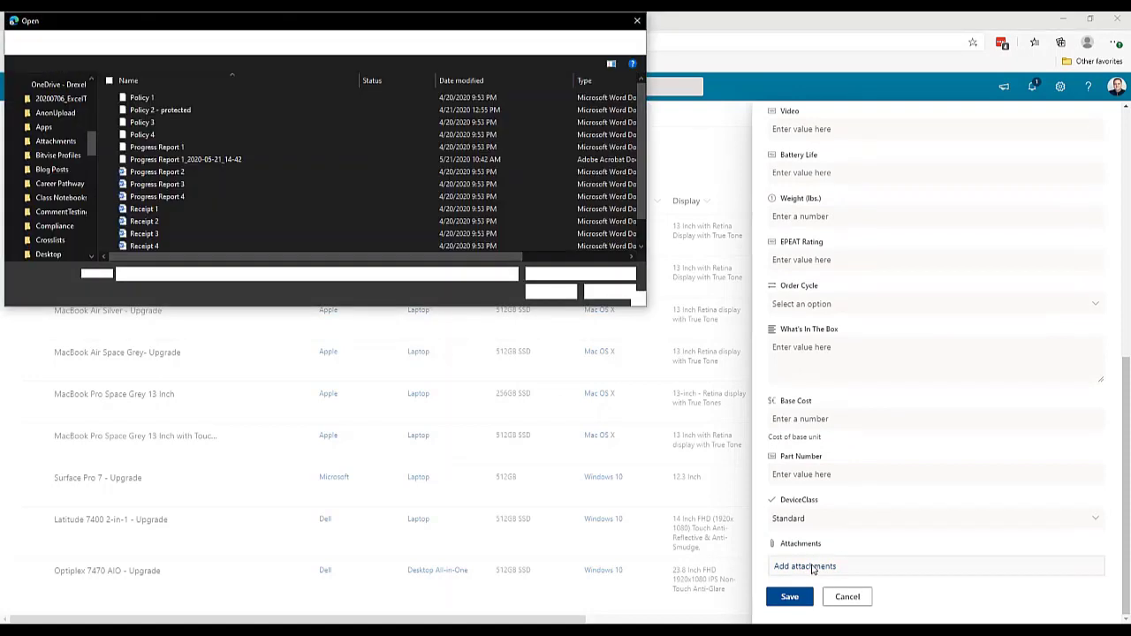
pyautogui.click(69, 122)
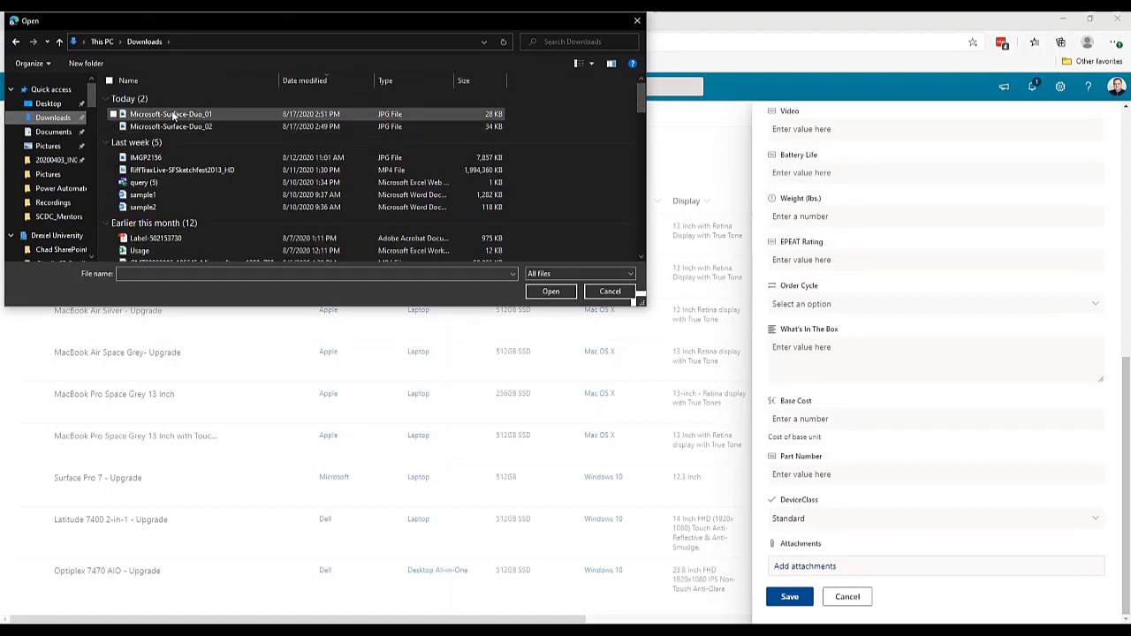
pyautogui.doubleClick(173, 116)
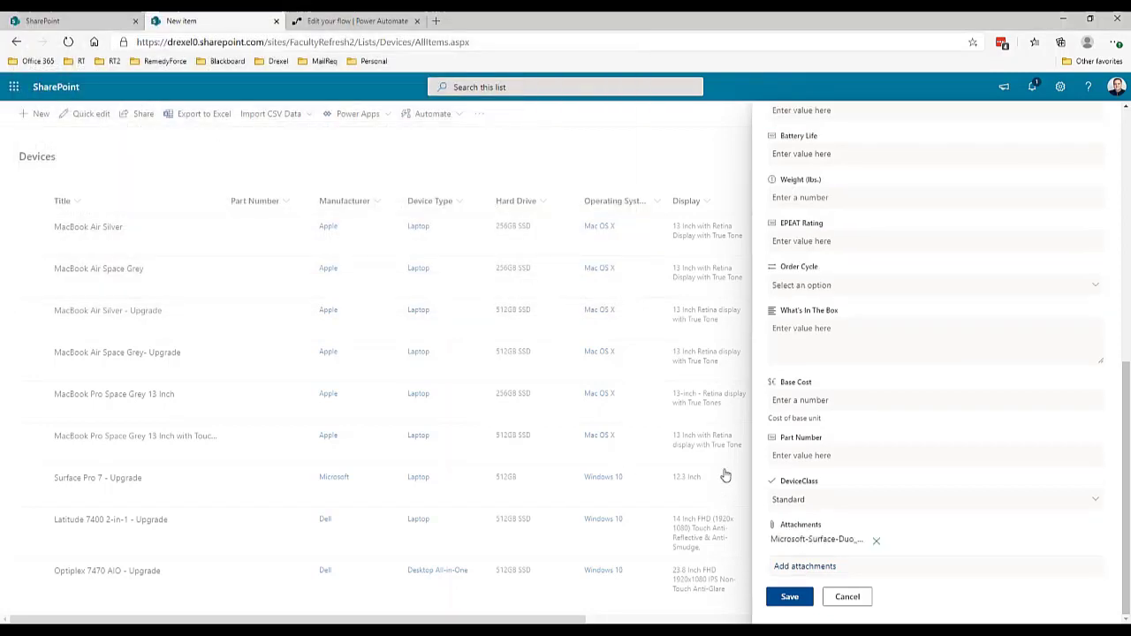
pyautogui.click(804, 567)
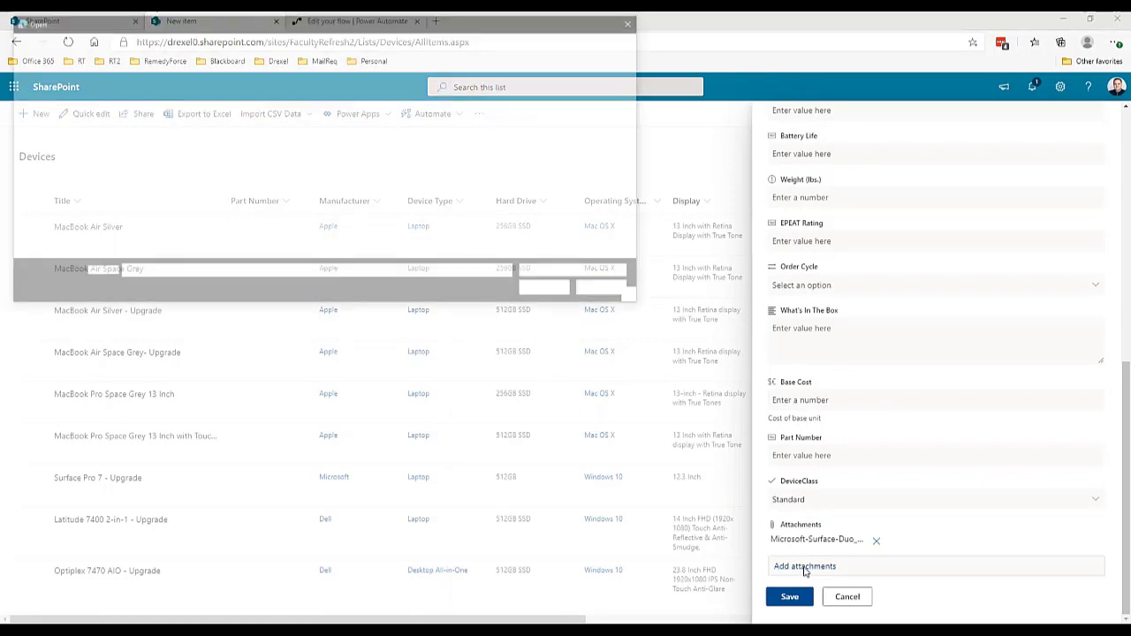
pyautogui.click(156, 128)
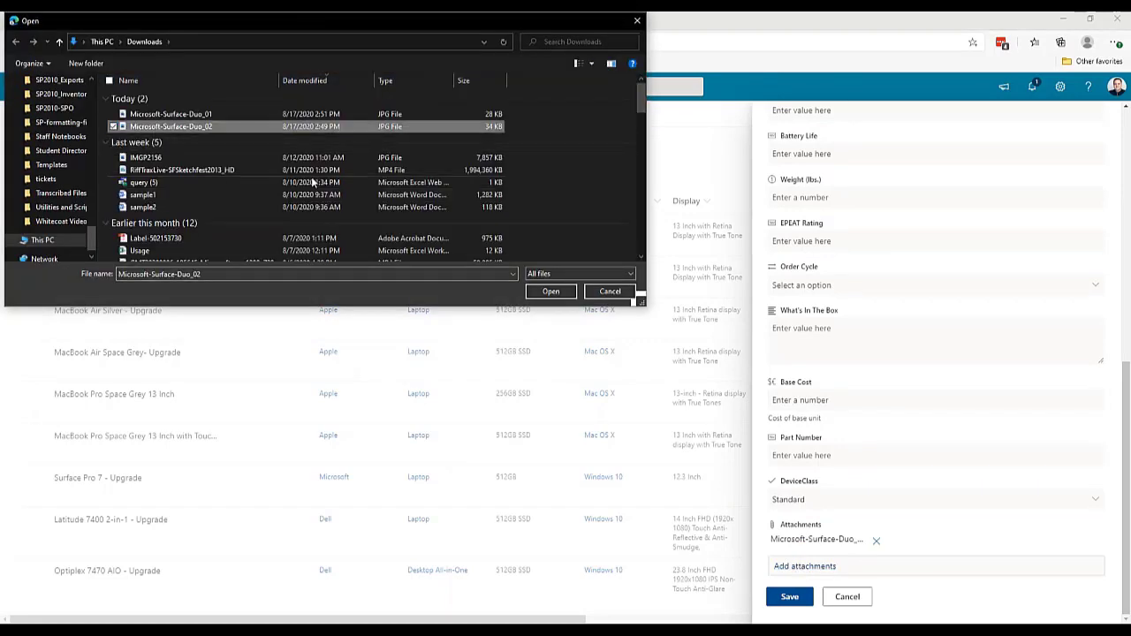
pyautogui.click(551, 292)
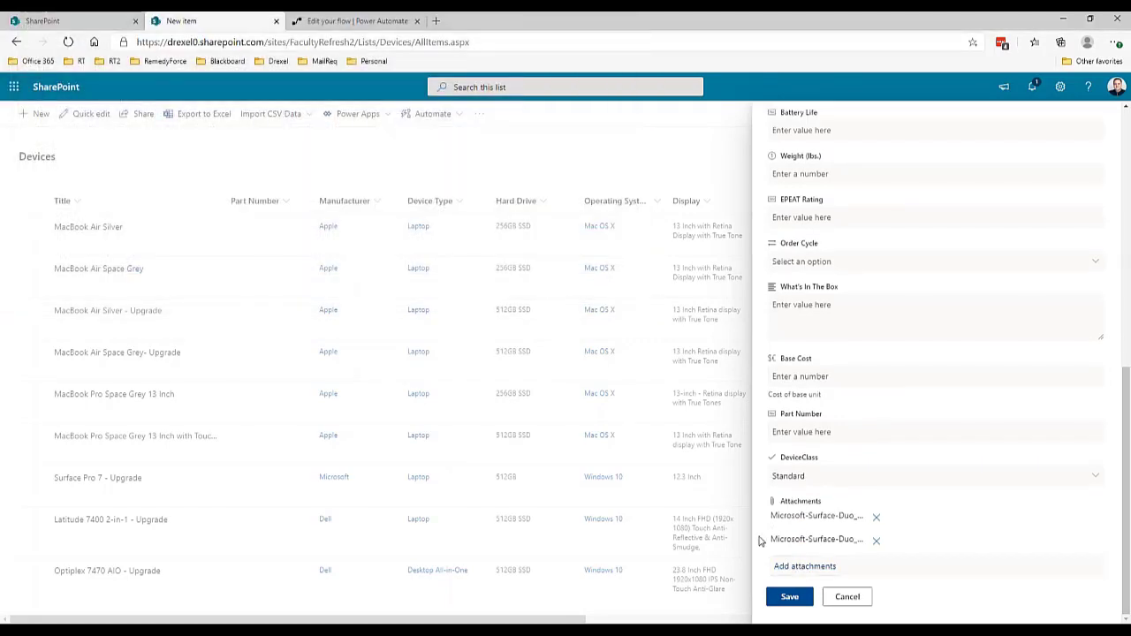
pyautogui.click(790, 599)
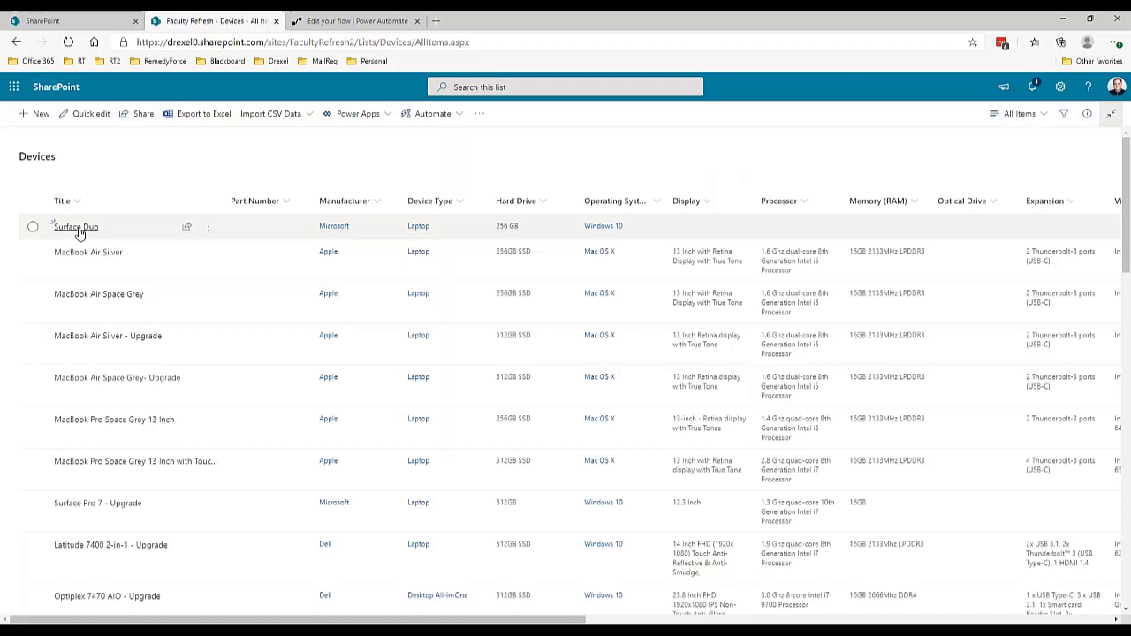
# - Check both image attachments on the Surface Duo item, then return to the Copy Device Images flow
pyautogui.click(78, 229)
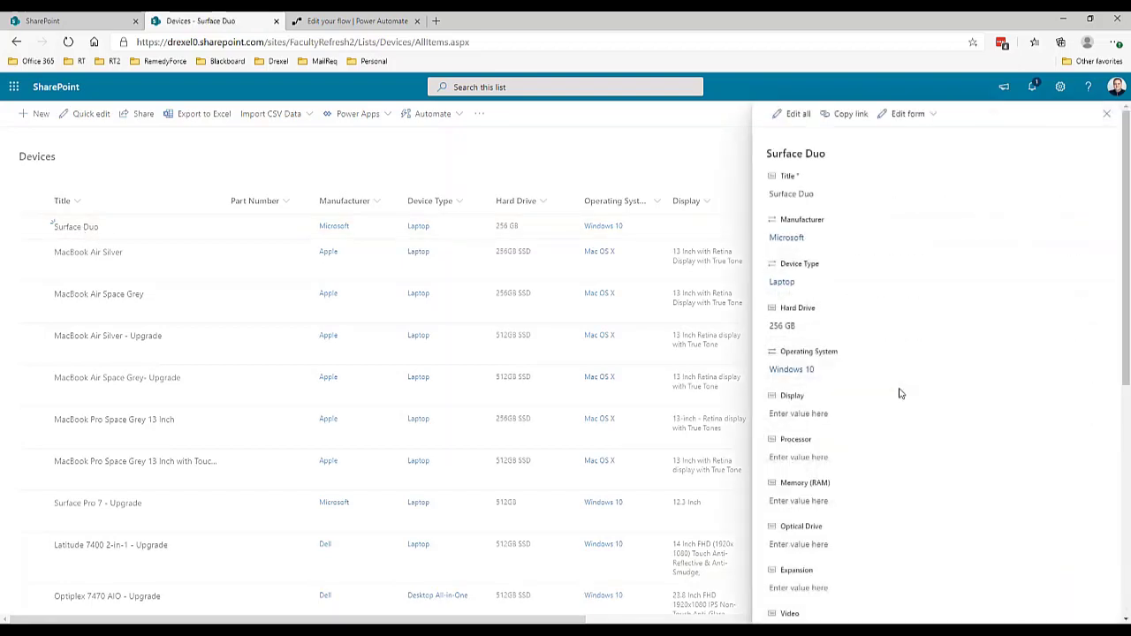
pyautogui.scroll(-5, 895, 451)
pyautogui.scroll(-1, 883, 469)
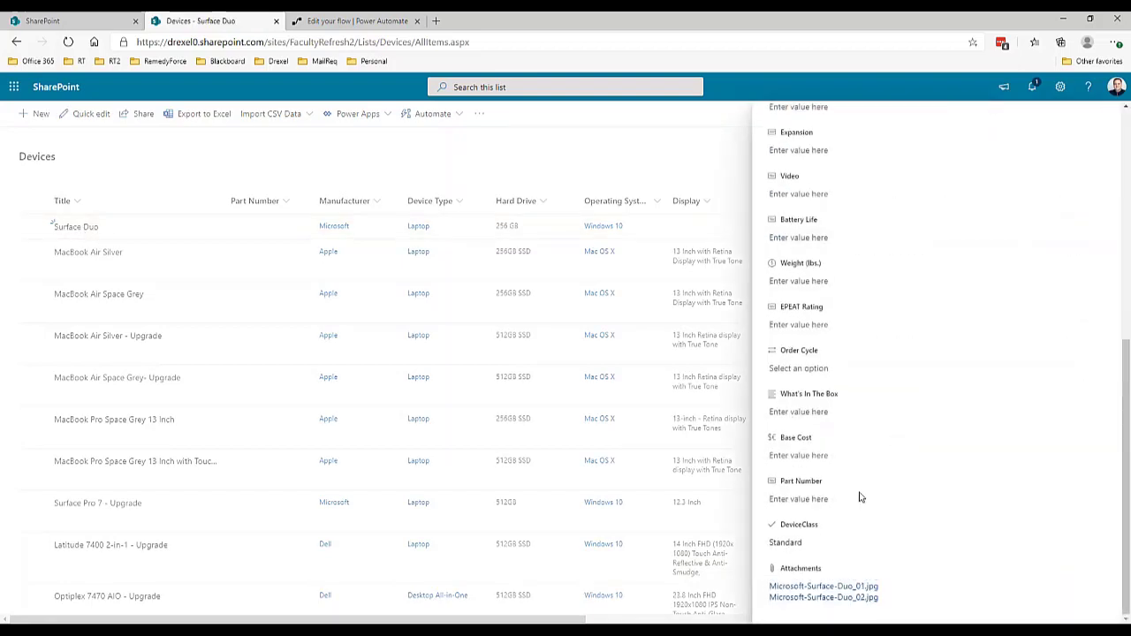
pyautogui.click(849, 588)
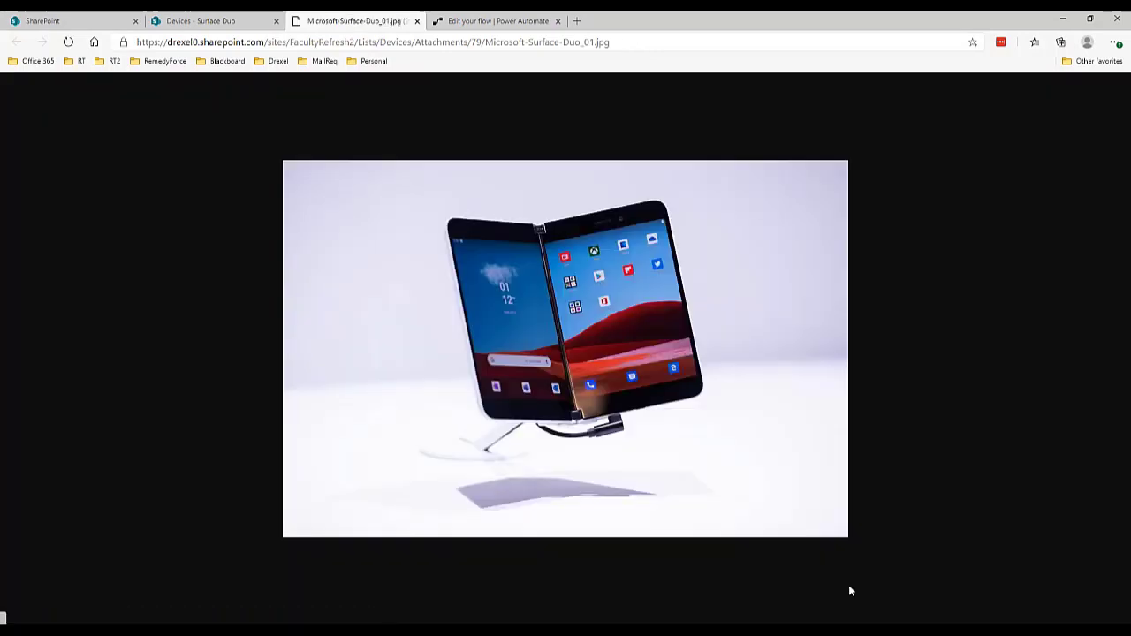
pyautogui.click(203, 21)
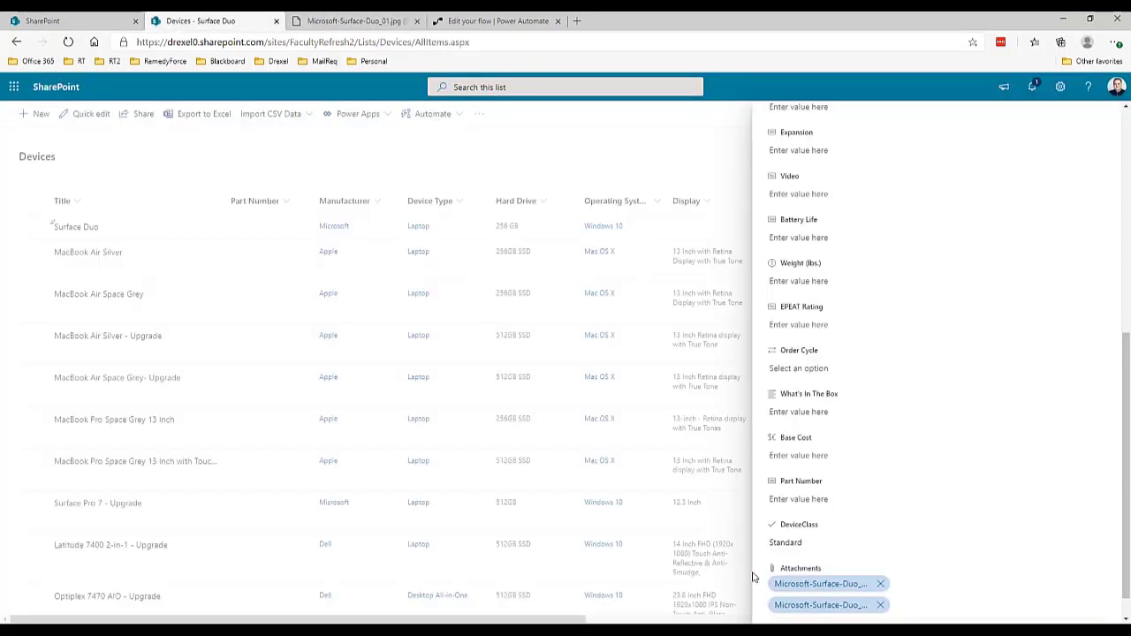
pyautogui.click(807, 607)
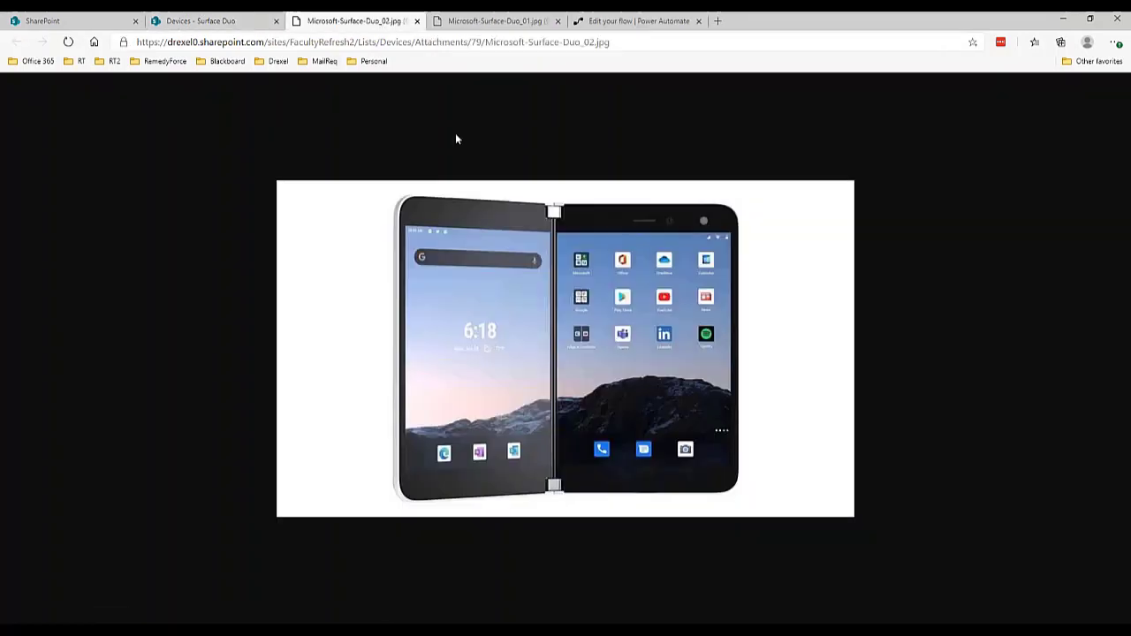
pyautogui.click(416, 20)
pyautogui.click(417, 21)
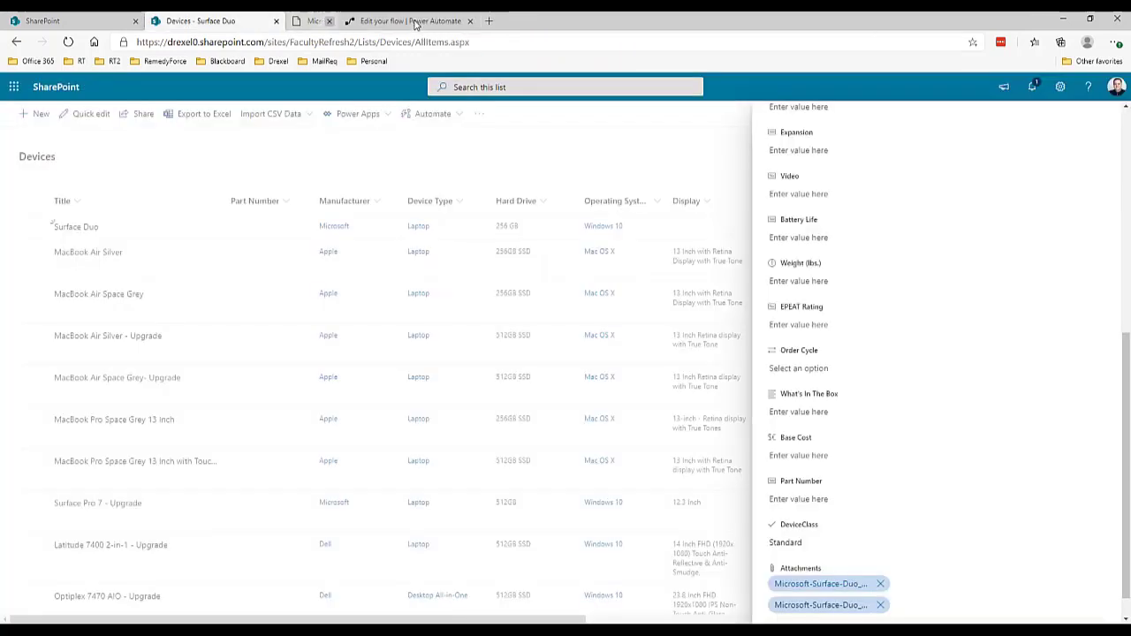
pyautogui.click(331, 20)
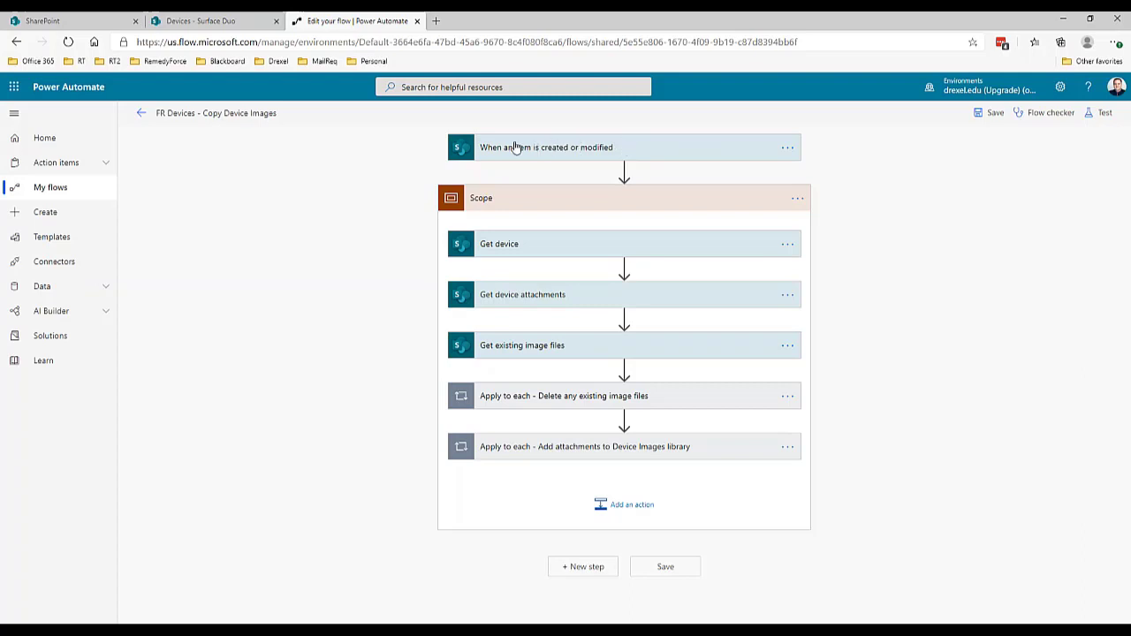
# - Review the trigger, Get device and Get device attachments settings, ending on Get existing image files
pyautogui.click(626, 150)
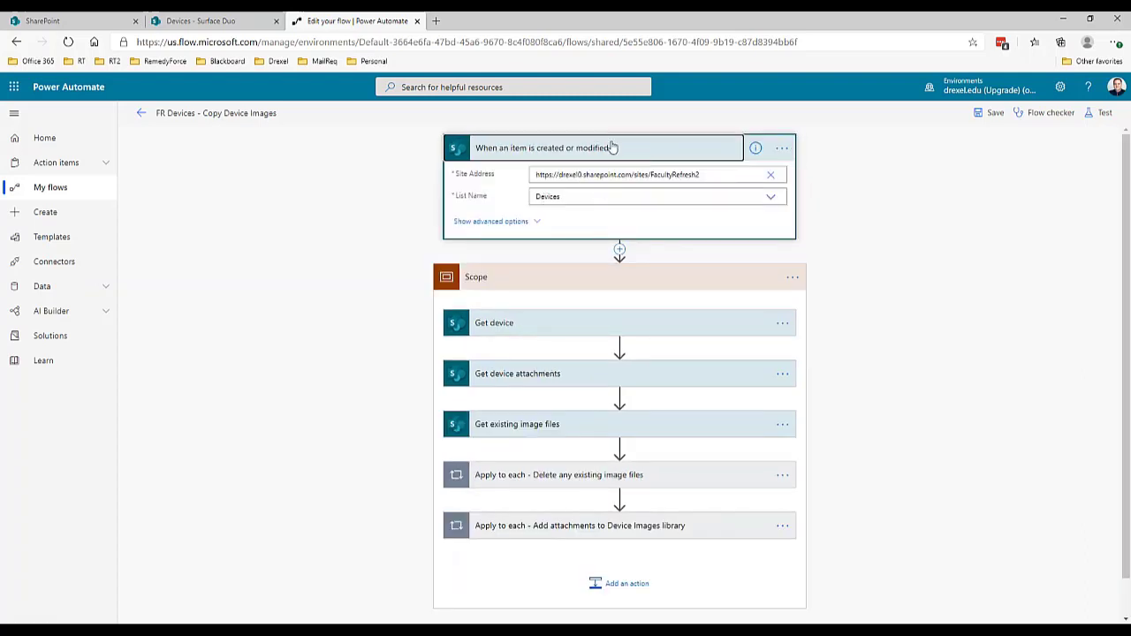
pyautogui.click(616, 150)
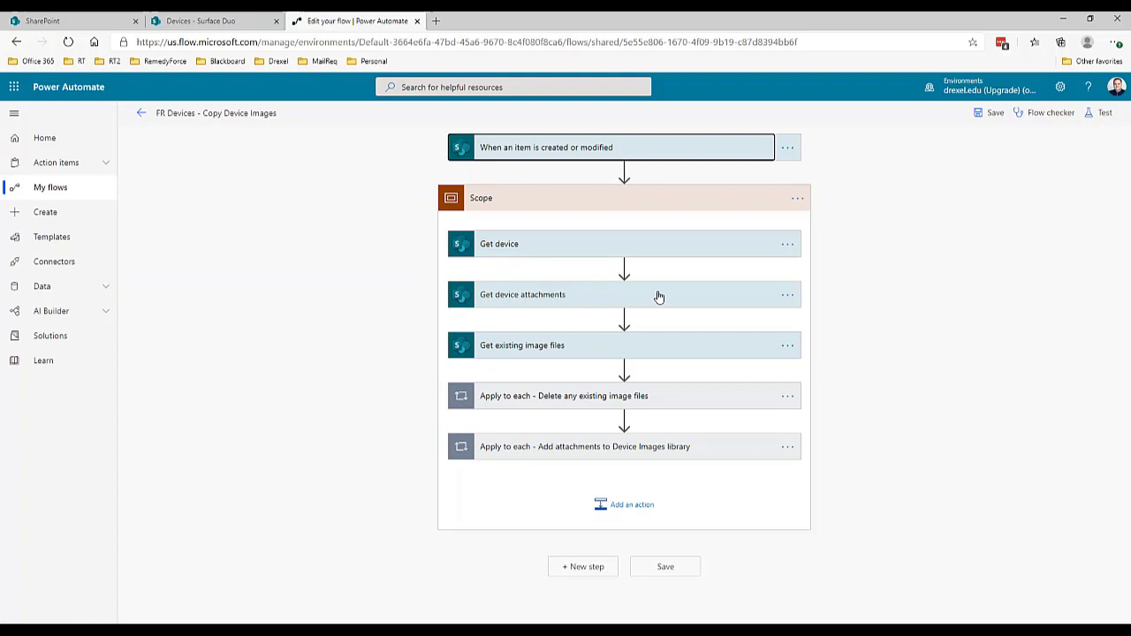
pyautogui.click(646, 247)
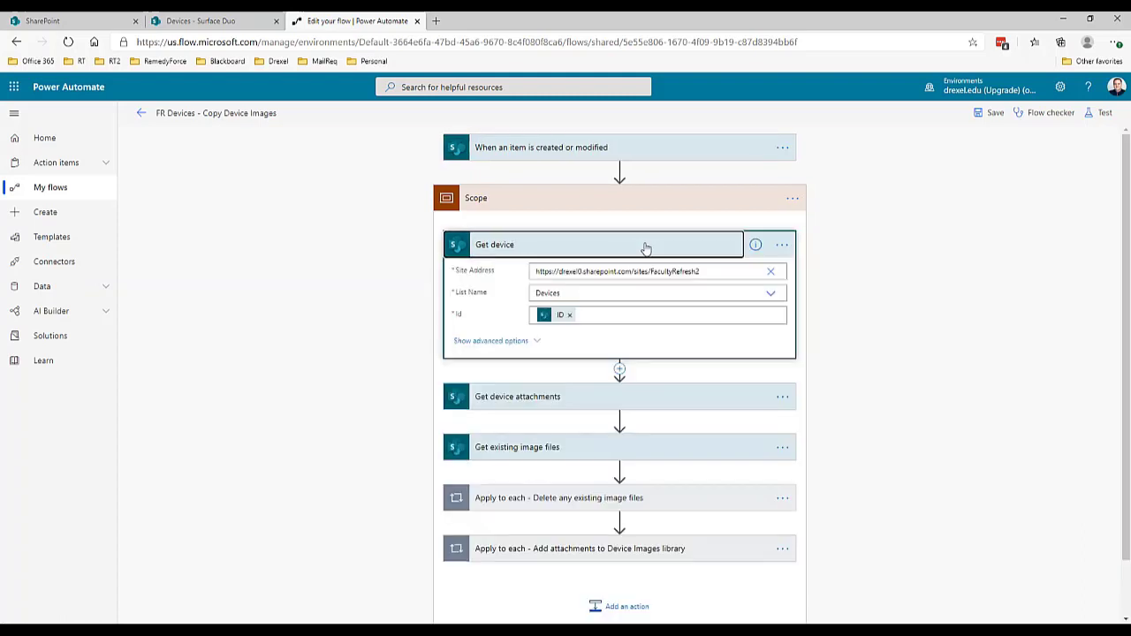
pyautogui.click(562, 253)
pyautogui.click(670, 300)
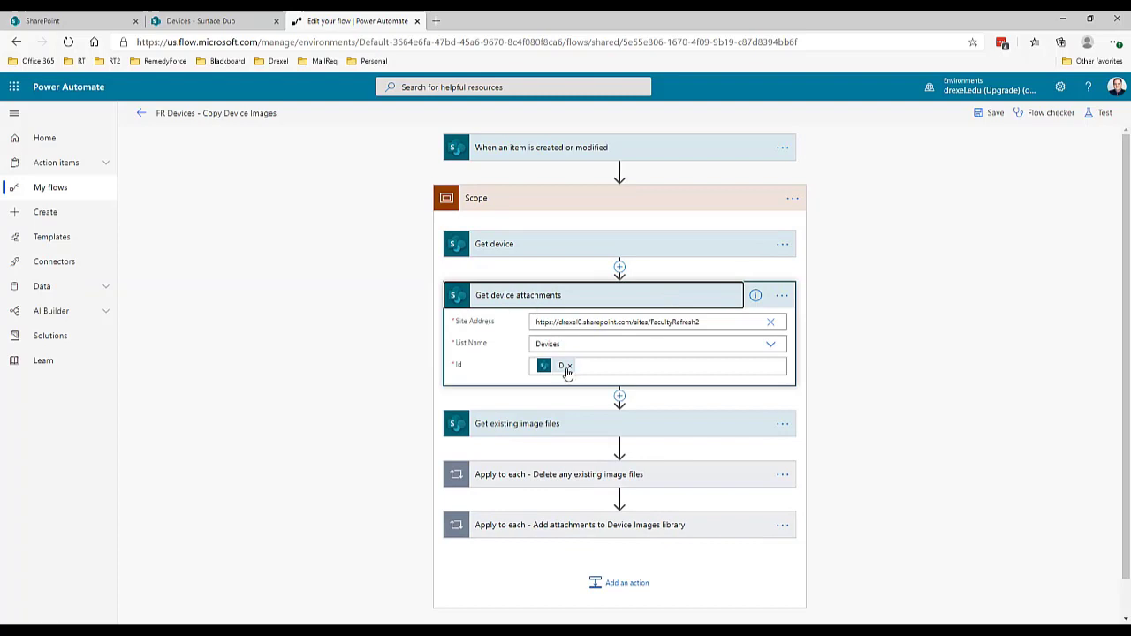
pyautogui.click(646, 302)
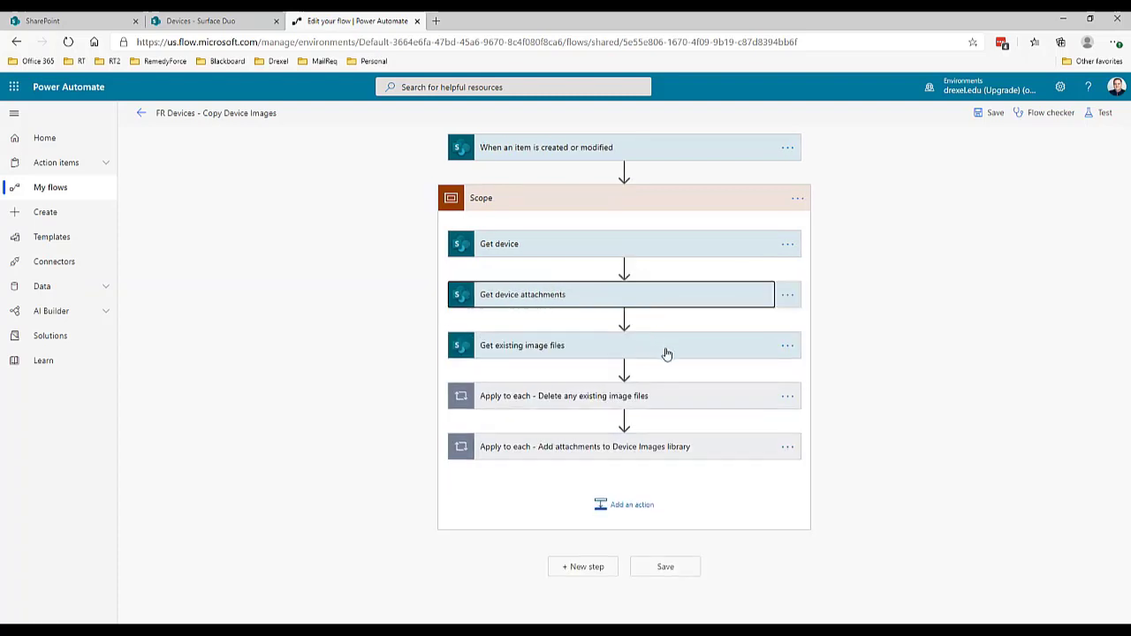
pyautogui.click(667, 354)
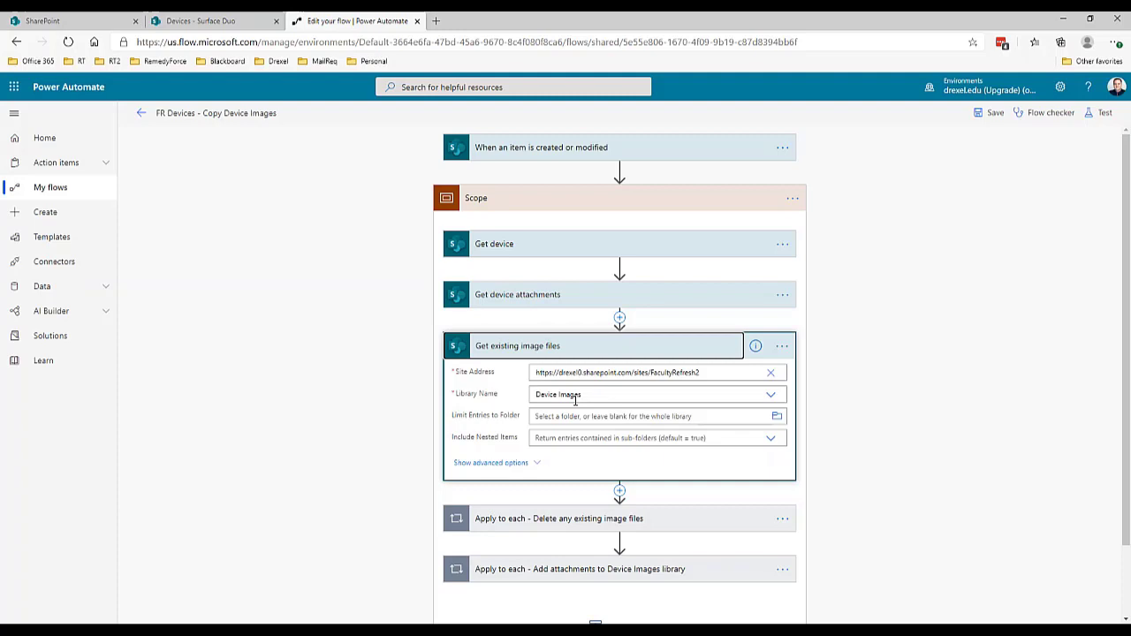
# - Check the DeviceID eq ID filter query, then inspect and collapse the delete-existing-images loop
pyautogui.click(495, 463)
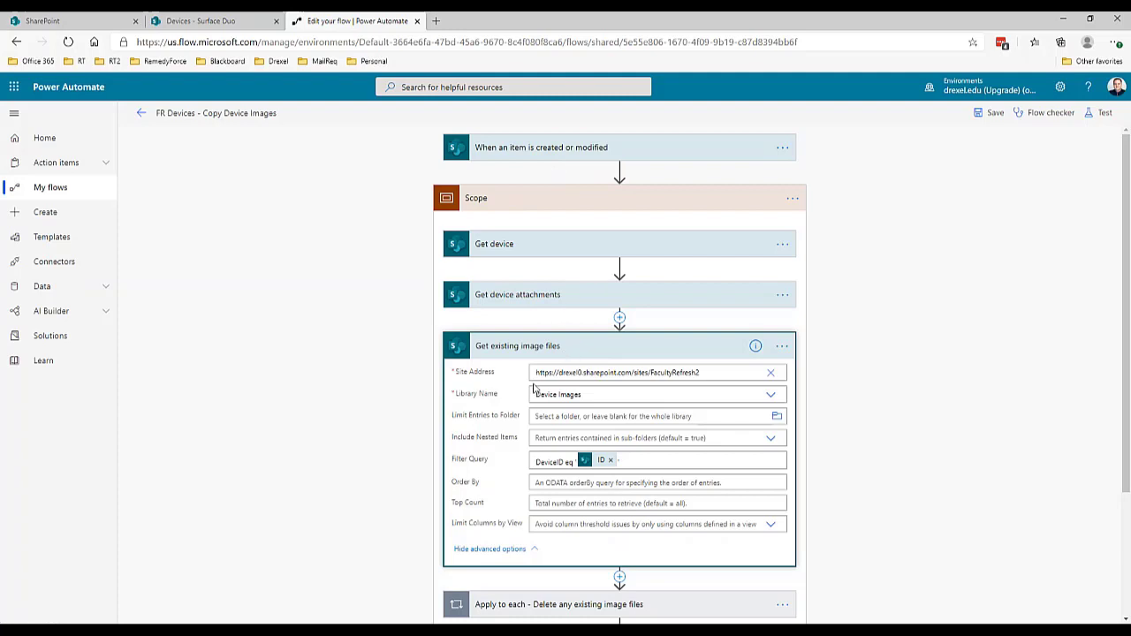
pyautogui.click(539, 345)
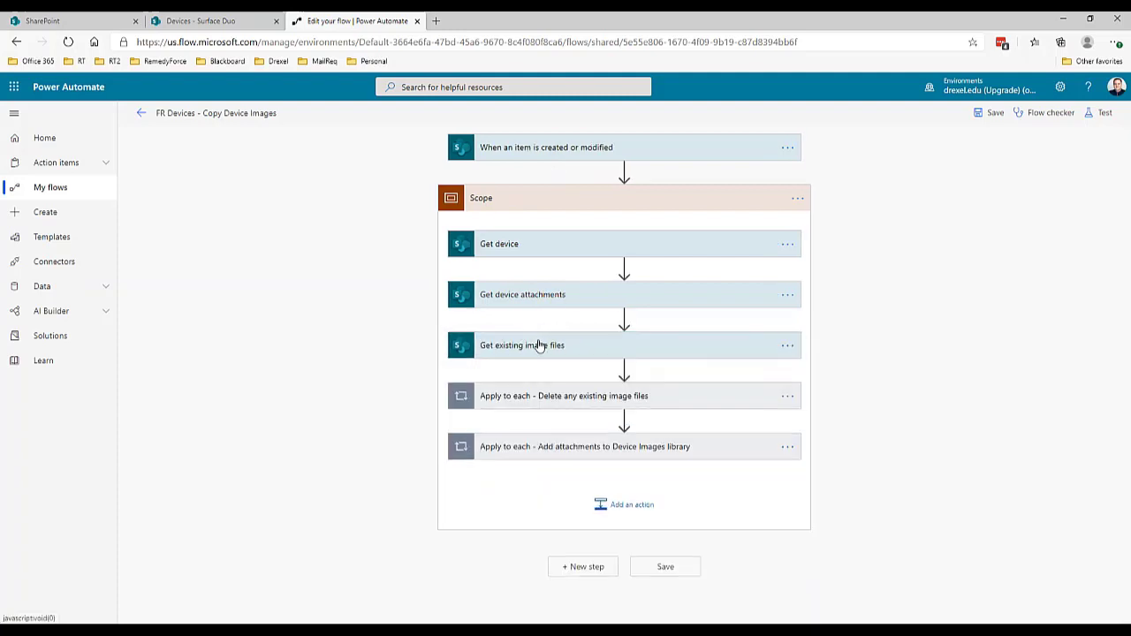
pyautogui.click(578, 404)
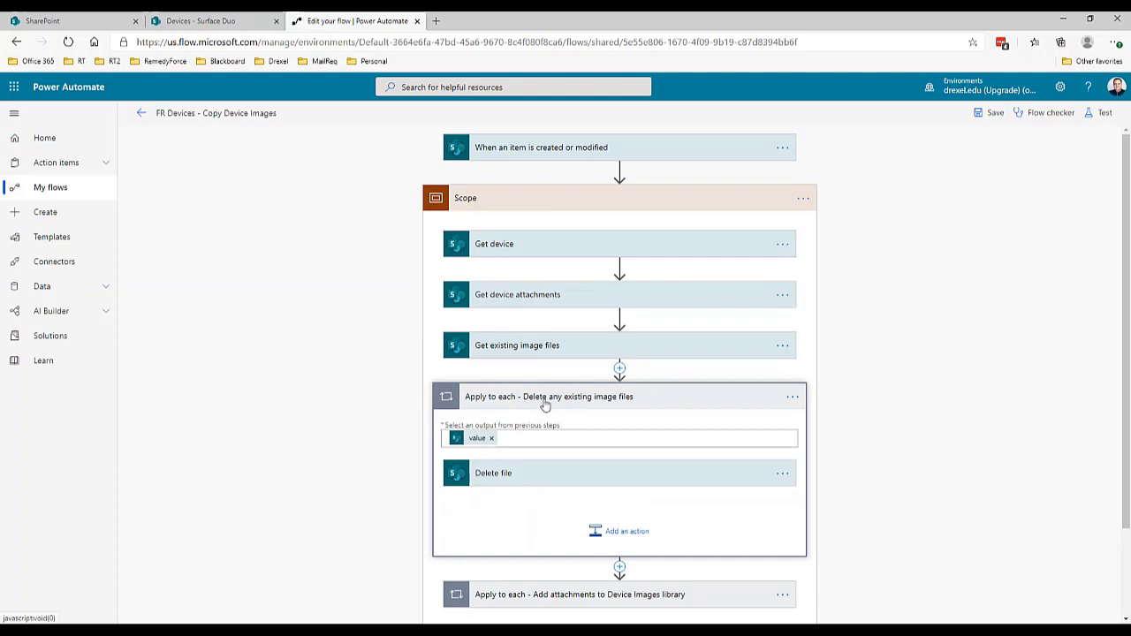
pyautogui.click(545, 404)
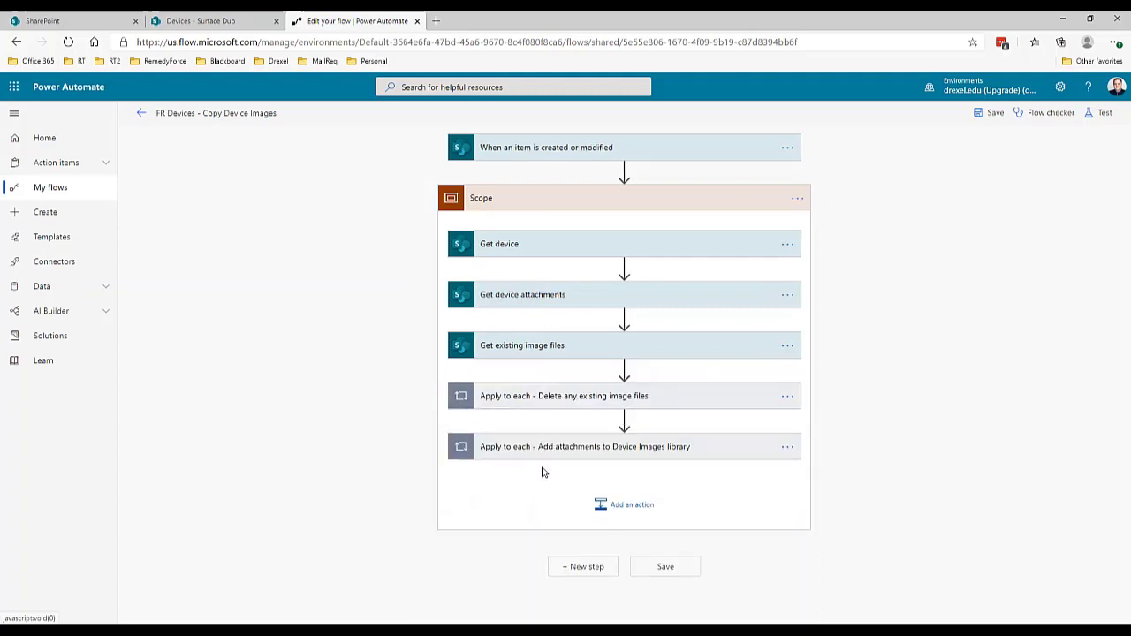
pyautogui.click(561, 398)
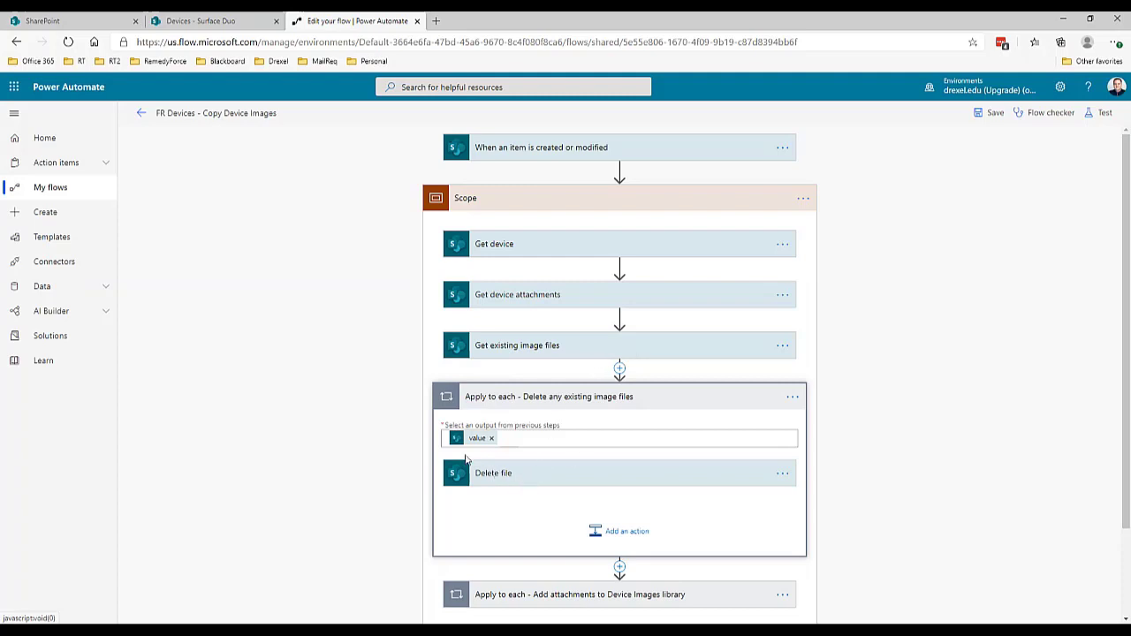
pyautogui.click(570, 397)
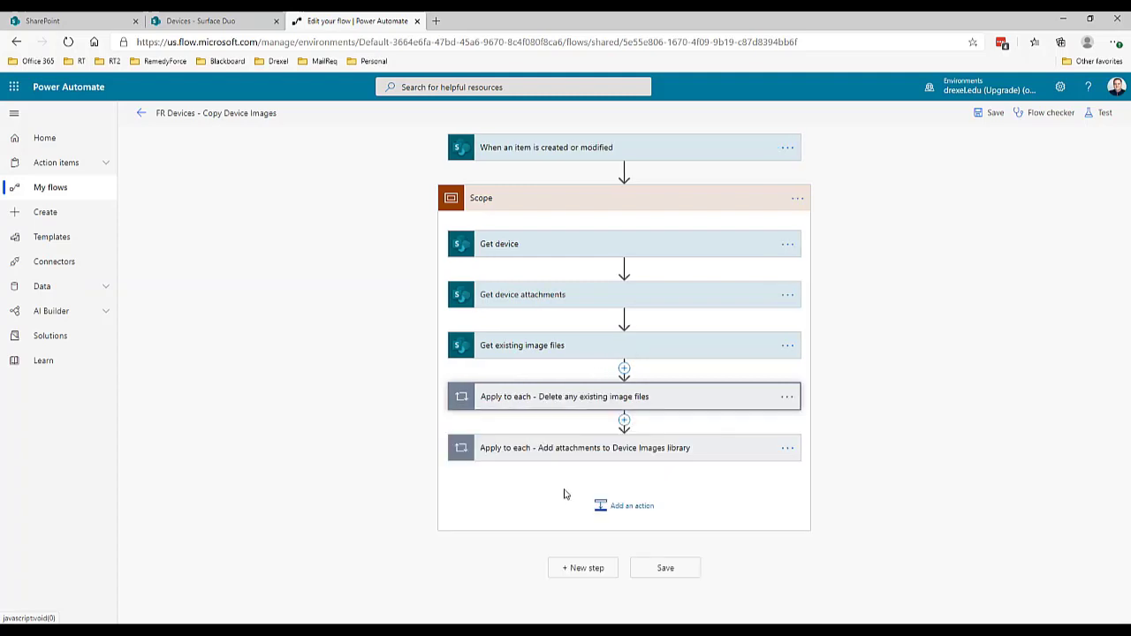
# - Expand the Add attachments loop to reveal the Compose Lower Image DisplayName step and .jpg/.png condition
pyautogui.click(563, 449)
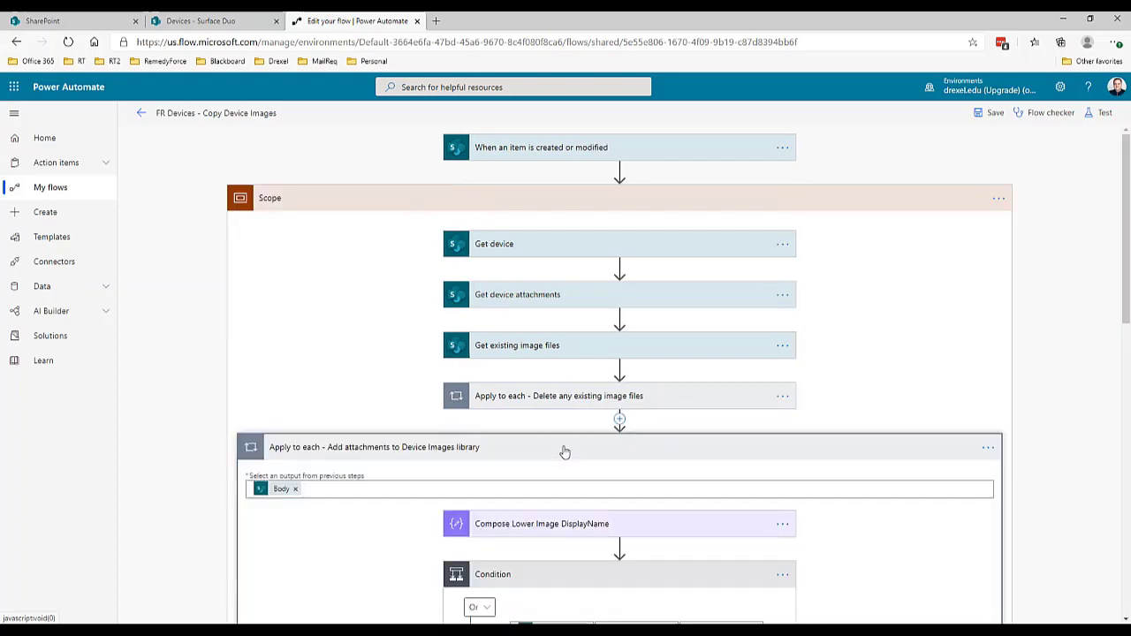
pyautogui.scroll(-3, 564, 450)
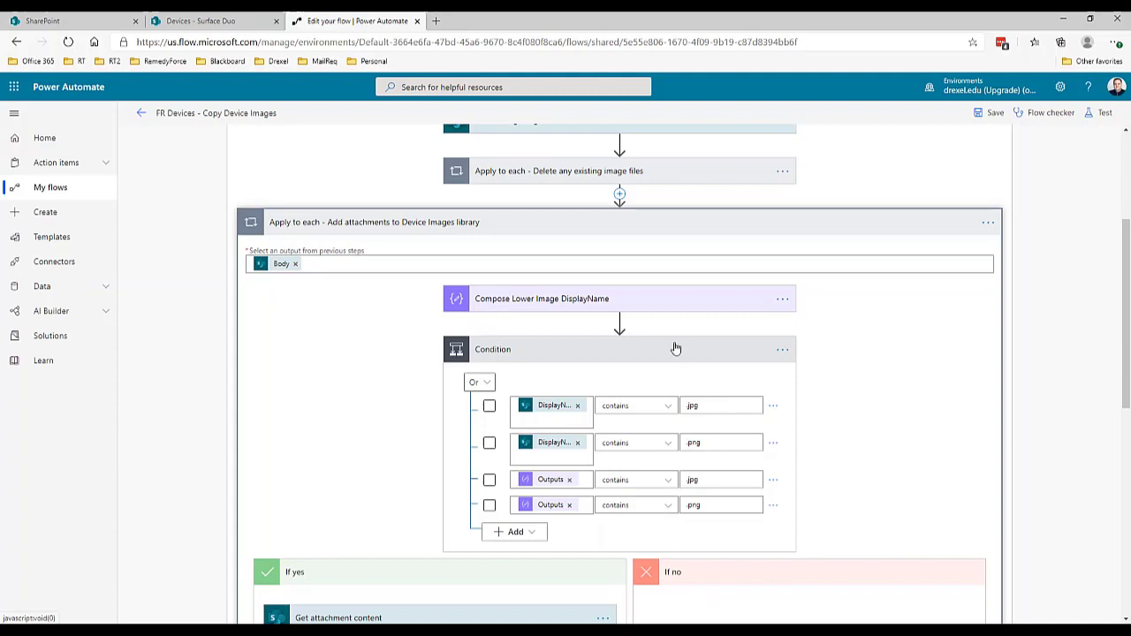
# - View the toLower DisplayName expression in the Compose step's input and close the expression editor
pyautogui.click(634, 306)
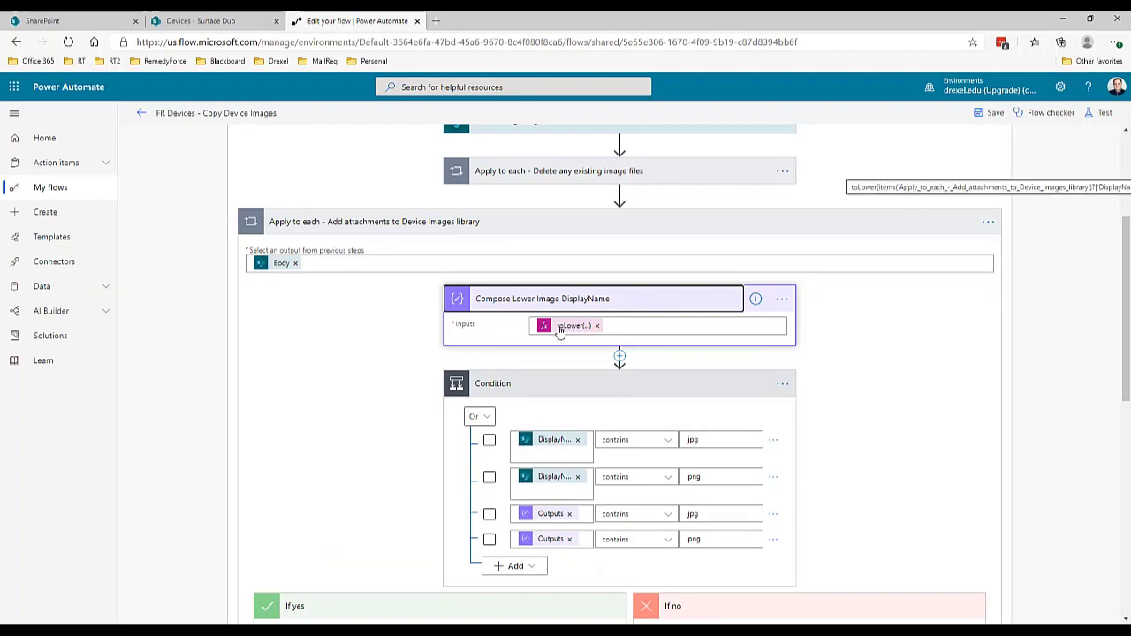
pyautogui.click(559, 329)
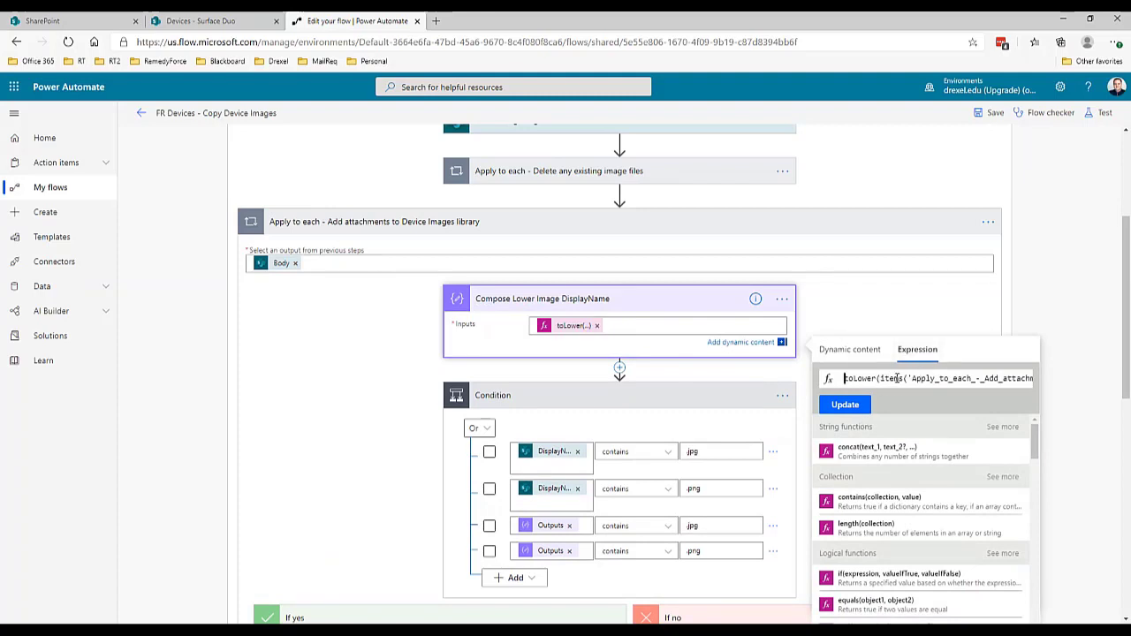
pyautogui.moveTo(909, 378); pyautogui.dragTo(1008, 378)
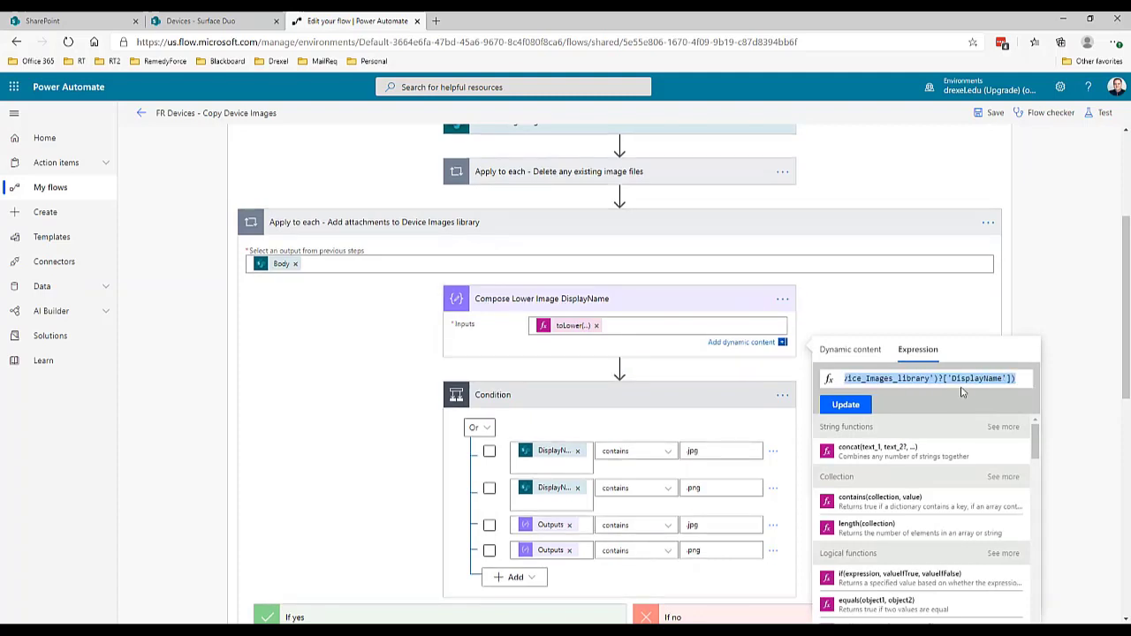
pyautogui.click(848, 408)
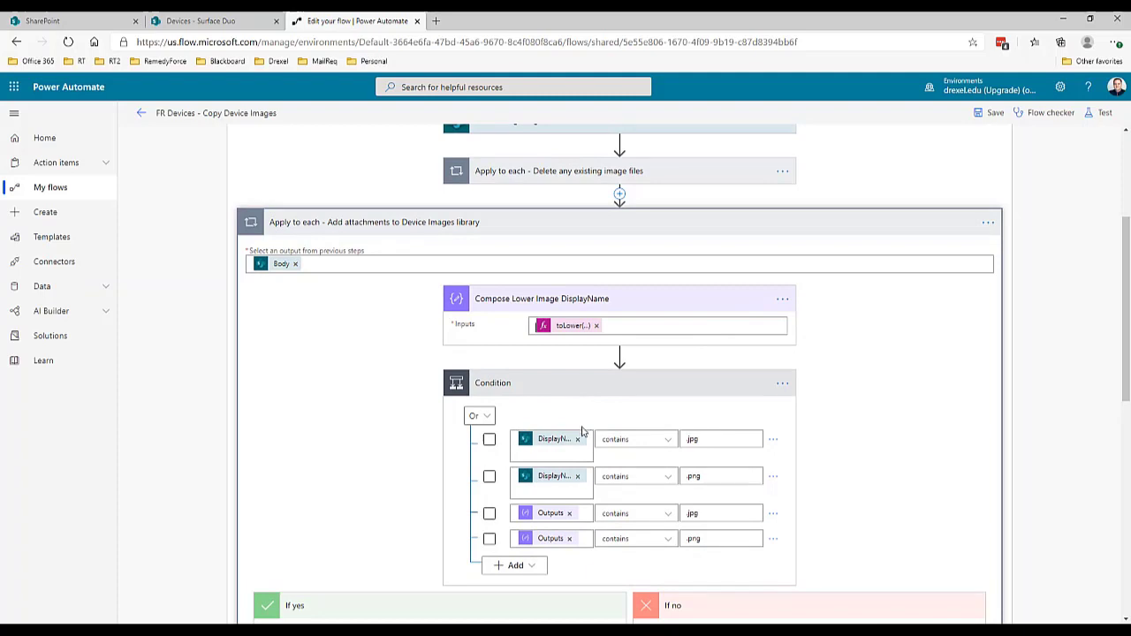
# - Bring Get attachment content, Create file and Update file properties with DeviceID into view
pyautogui.scroll(-3, 585, 433)
pyautogui.scroll(1, 639, 279)
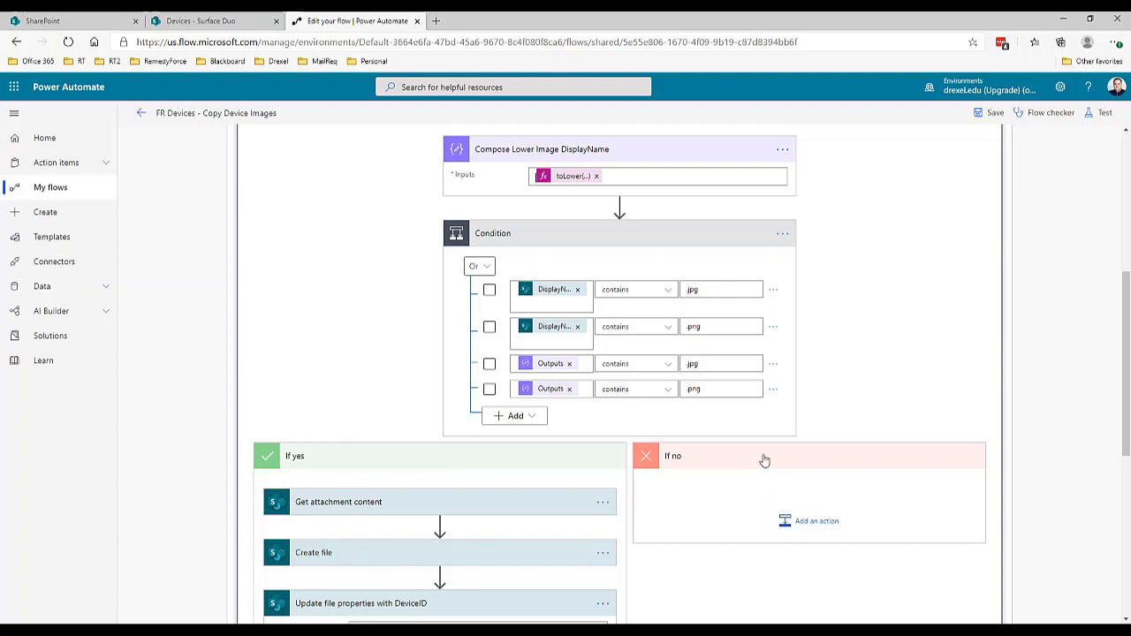
pyautogui.scroll(1, 811, 466)
pyautogui.scroll(3, 814, 468)
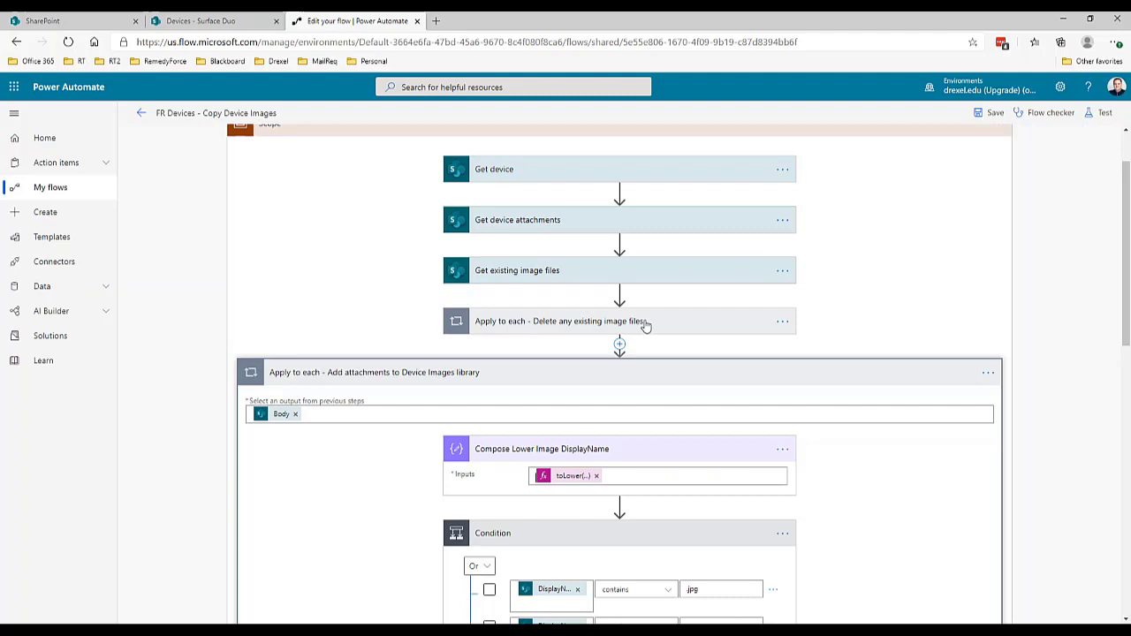
pyautogui.click(710, 380)
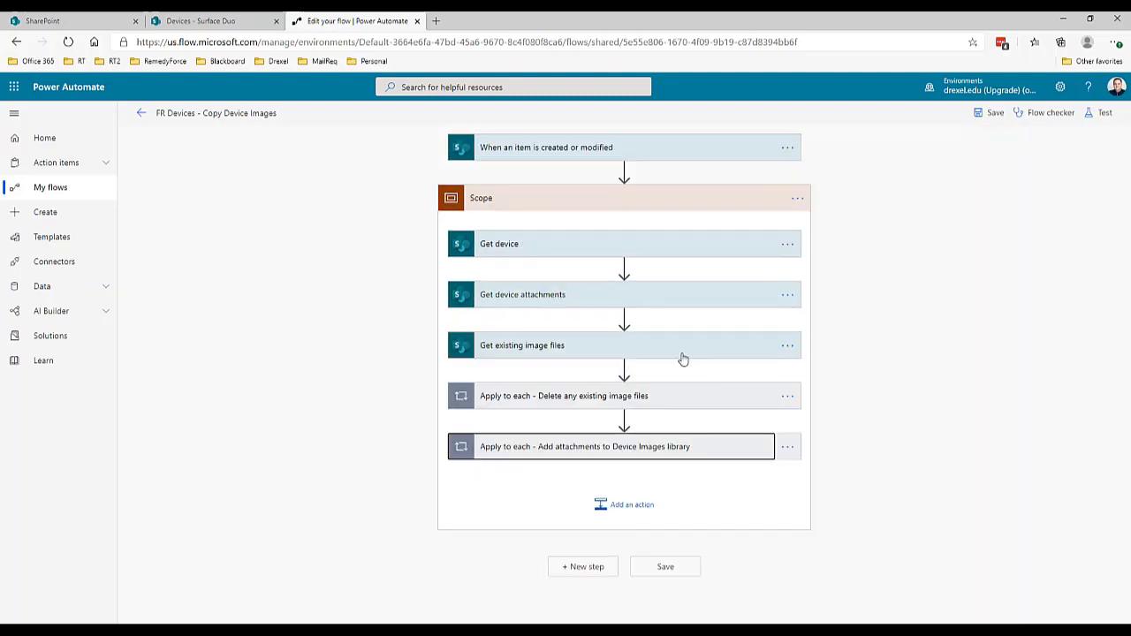
pyautogui.click(703, 447)
pyautogui.scroll(-4, 703, 422)
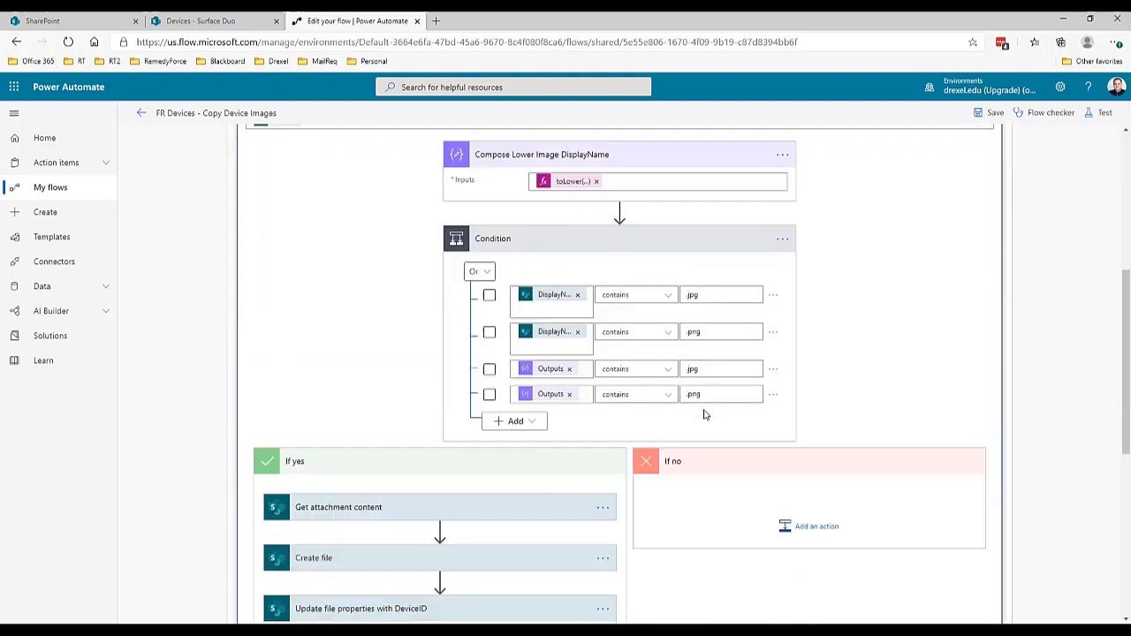
pyautogui.scroll(-2, 704, 414)
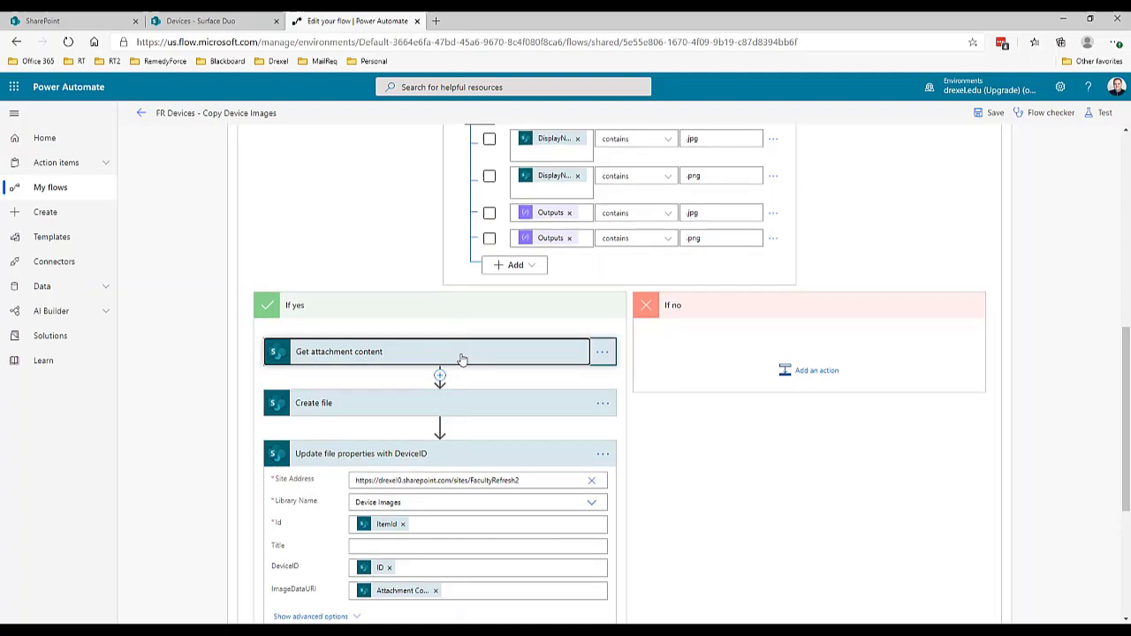
# - Expand Create file to show it saving to /DeviceImages, named from ID and DisplayName
pyautogui.scroll(2, 462, 357)
pyautogui.scroll(2, 464, 357)
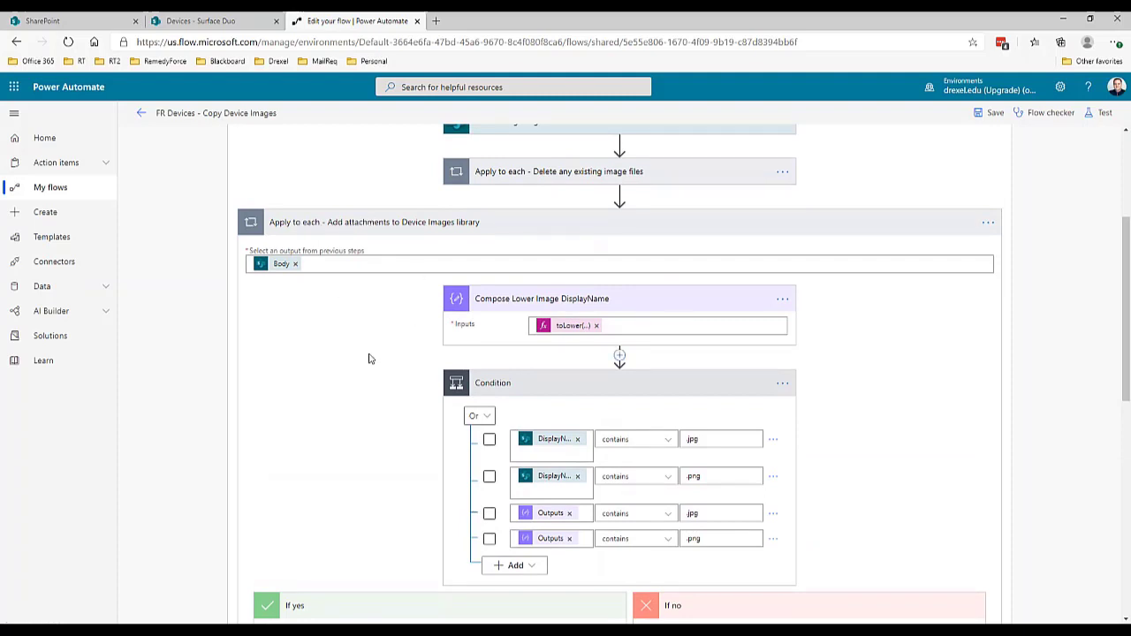
pyautogui.scroll(-3, 381, 381)
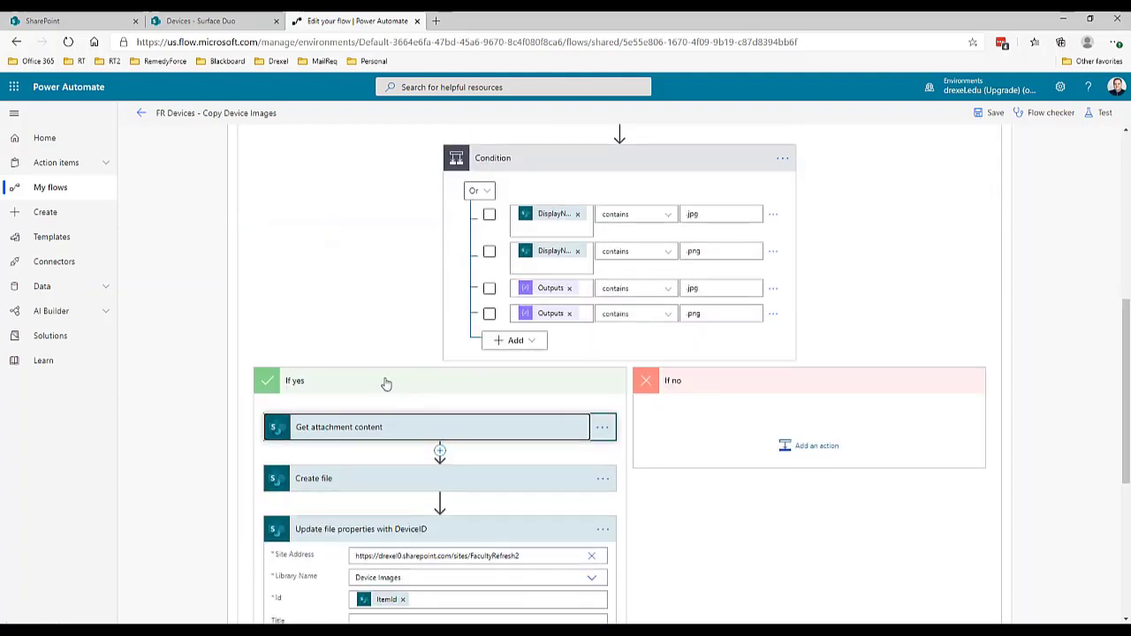
pyautogui.click(484, 428)
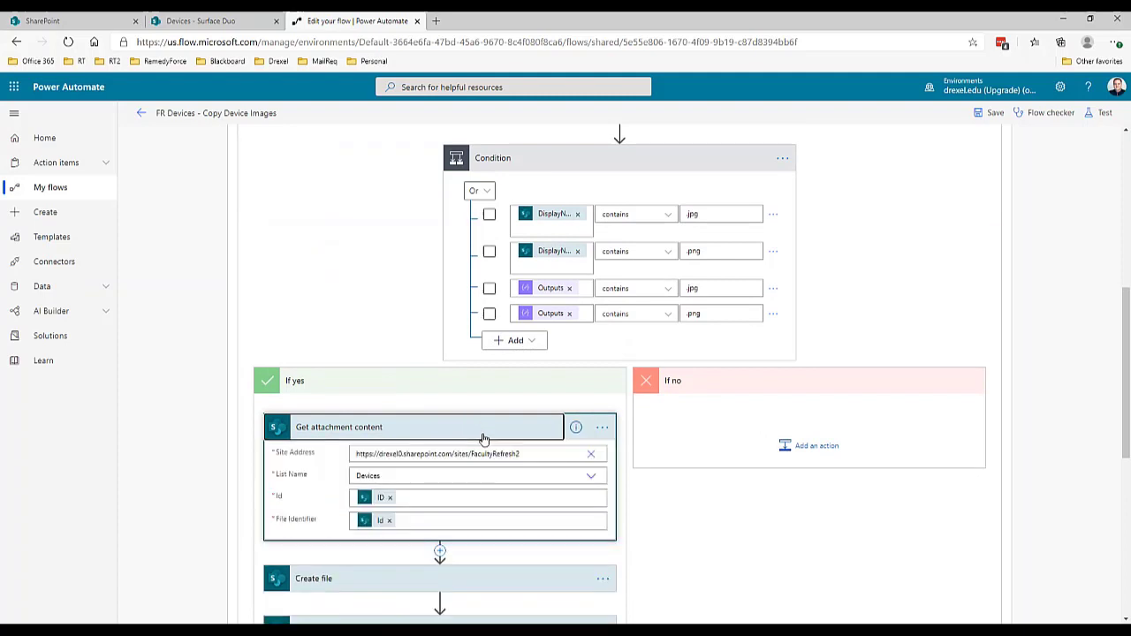
pyautogui.click(462, 433)
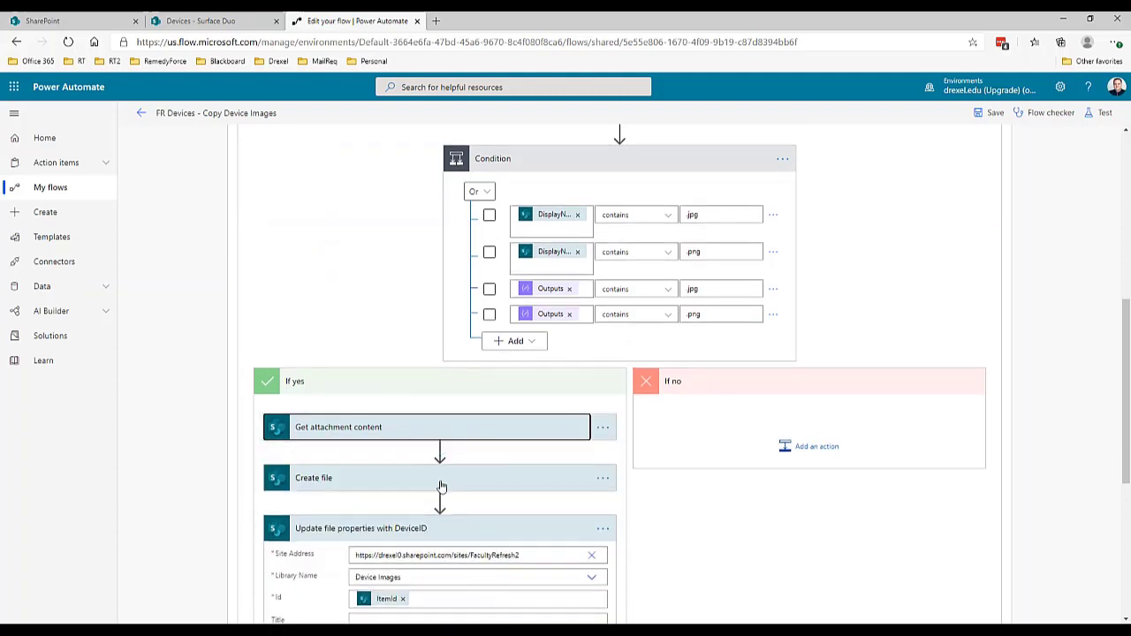
pyautogui.click(442, 479)
pyautogui.scroll(-2, 487, 475)
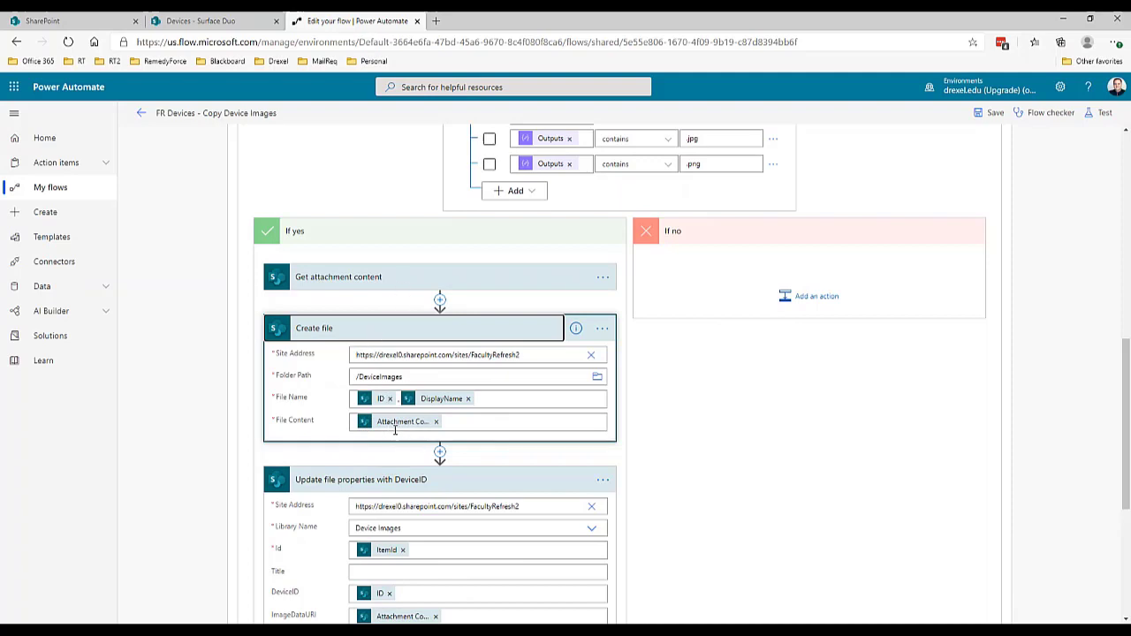
pyautogui.scroll(-2, 460, 447)
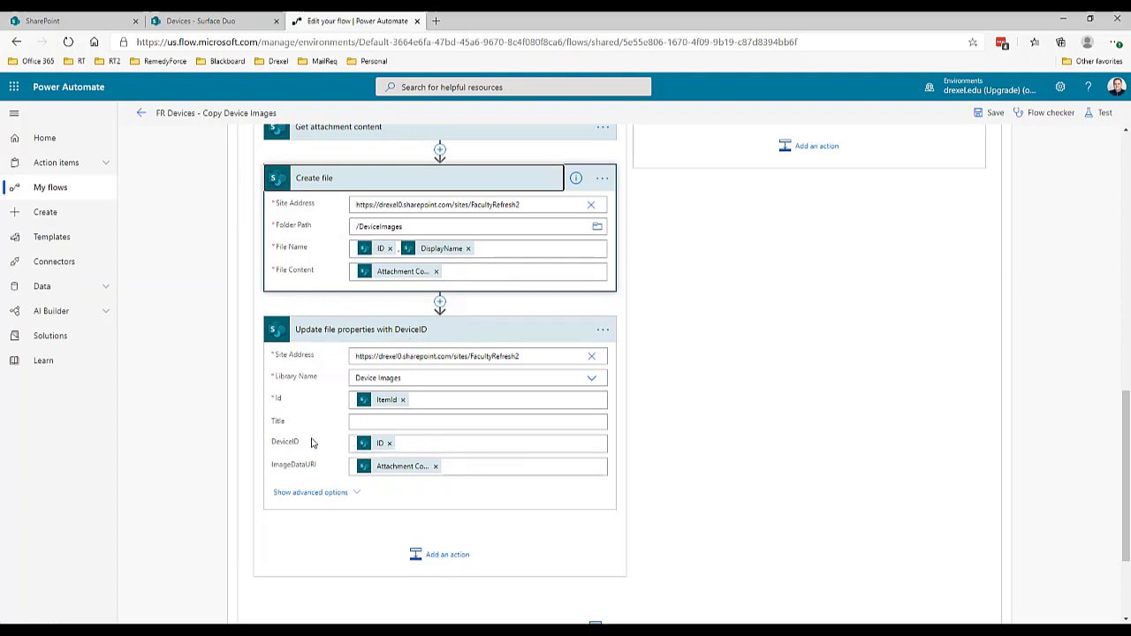
pyautogui.moveTo(368, 448)
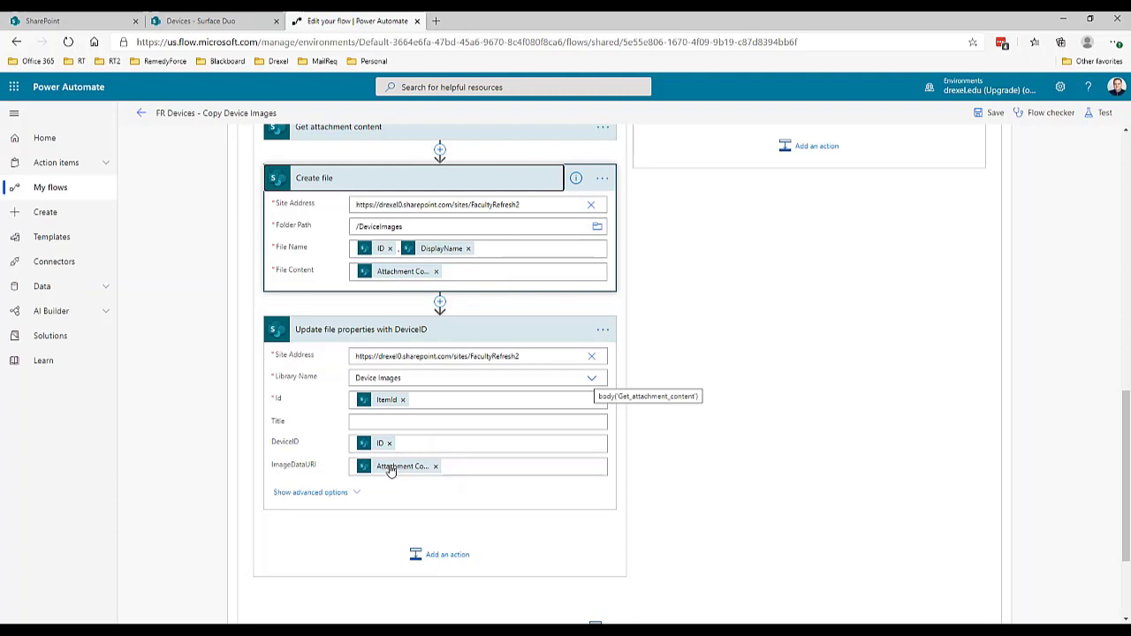
# - Collapse the expanded flow steps and return to the flow's details page
pyautogui.click(490, 334)
pyautogui.click(485, 193)
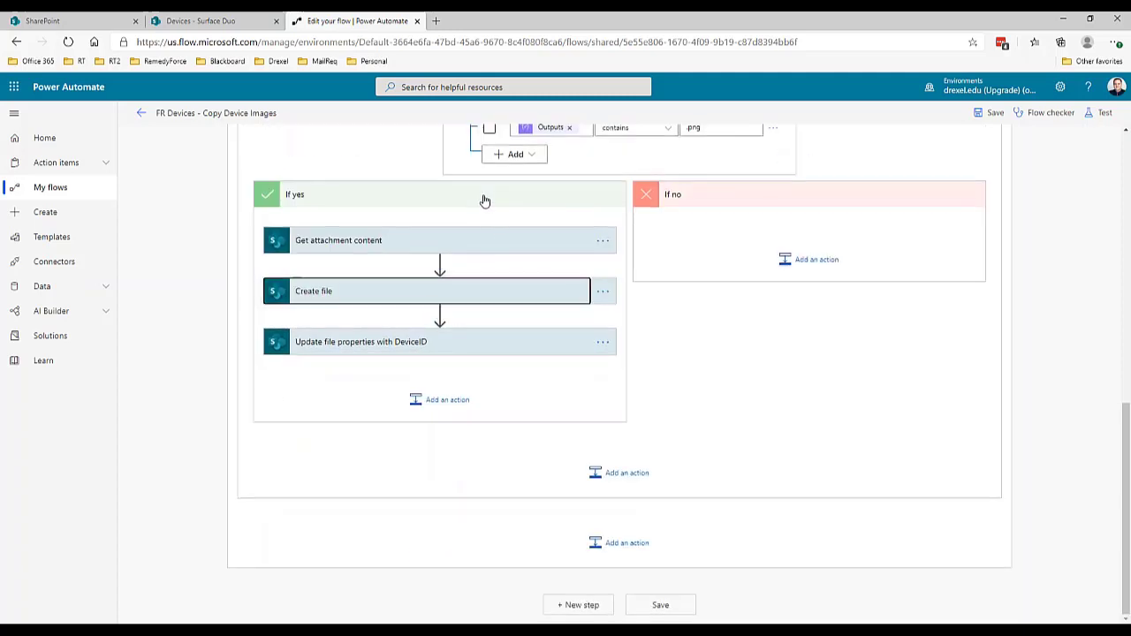
pyautogui.scroll(4, 503, 334)
pyautogui.click(541, 265)
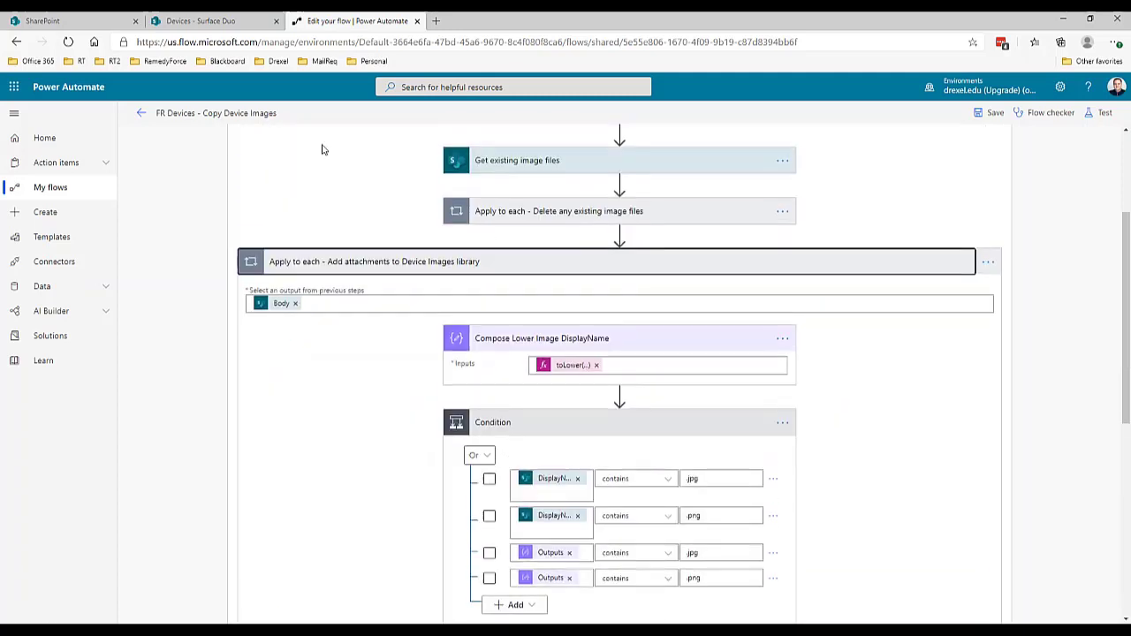
pyautogui.click(137, 114)
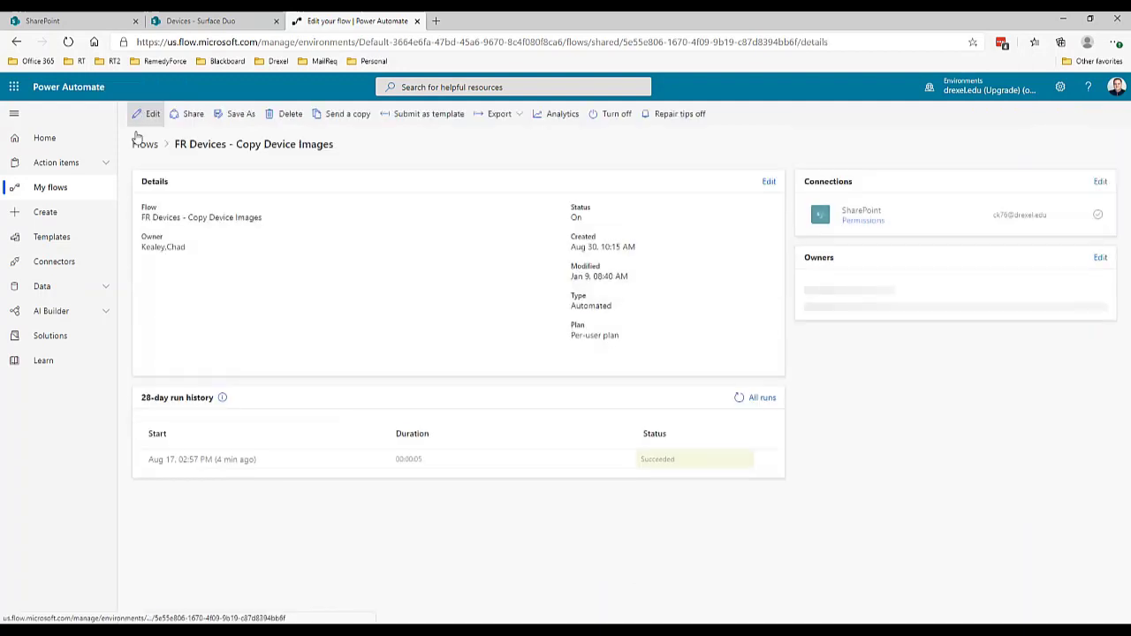
# - Open the Aug 17 run and inspect the Get device attachments inputs and outputs
pyautogui.click(228, 460)
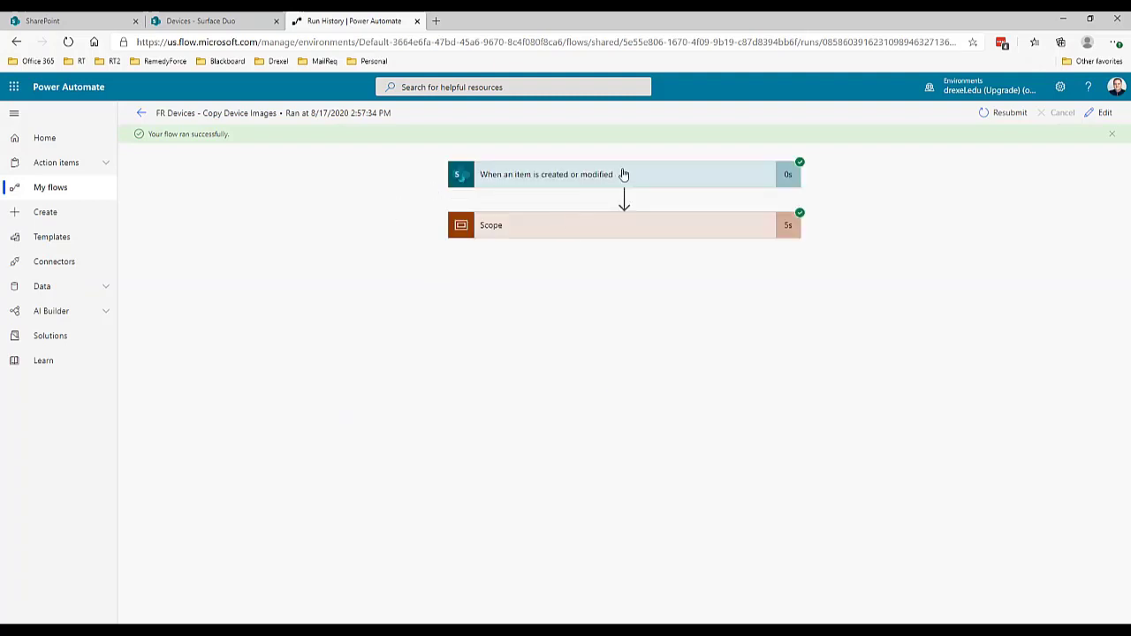
pyautogui.click(624, 226)
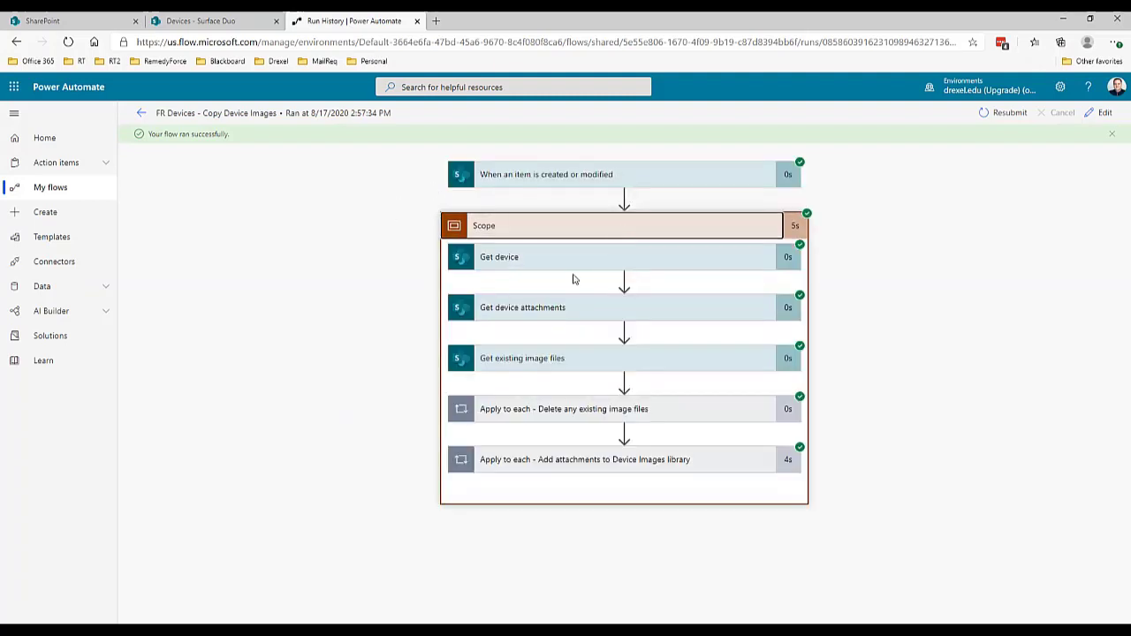
pyautogui.click(629, 310)
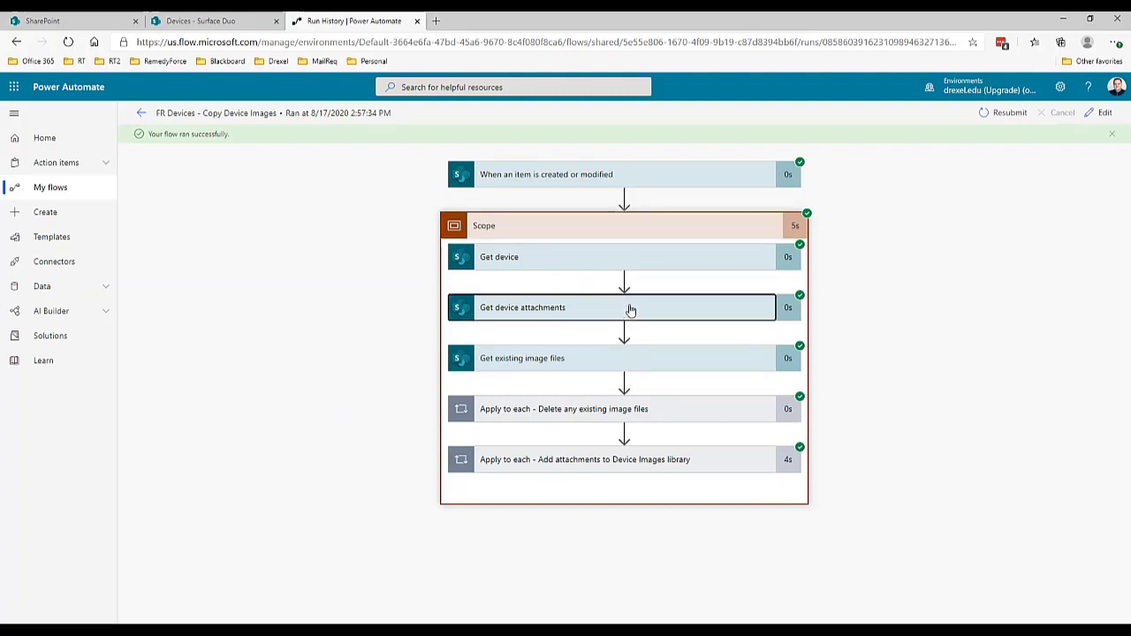
pyautogui.scroll(-3, 564, 434)
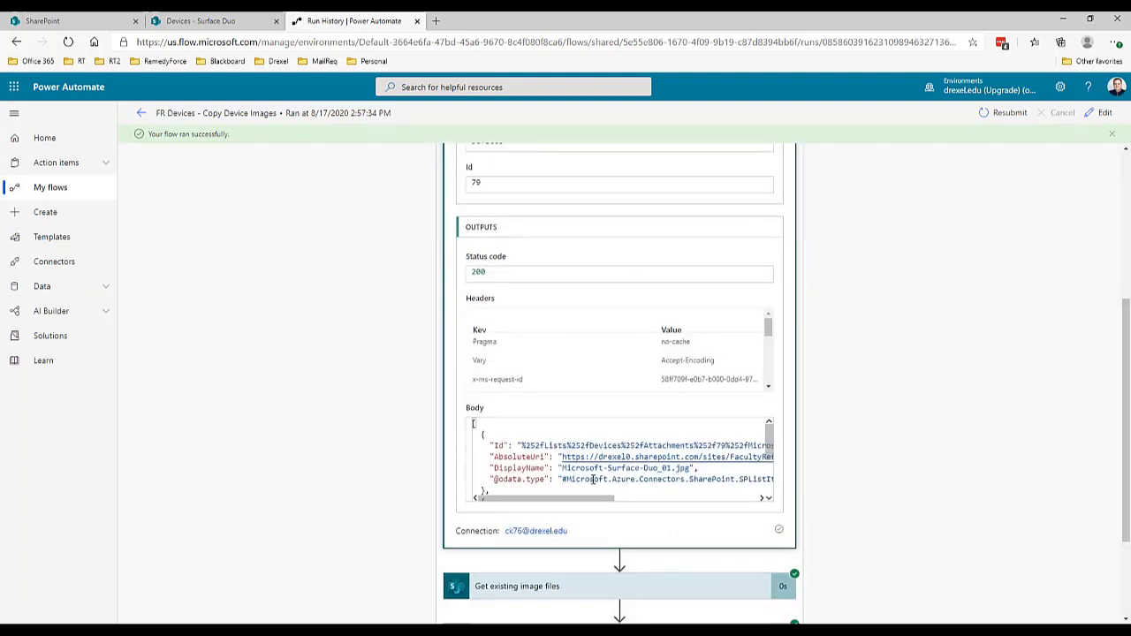
pyautogui.scroll(-5, 592, 479)
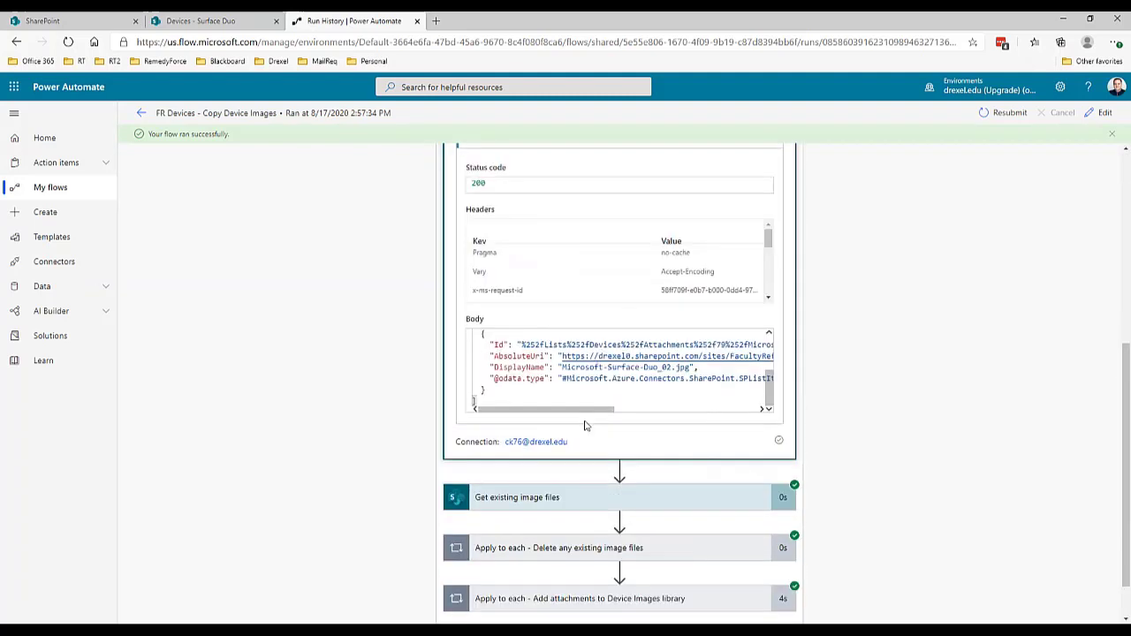
pyautogui.scroll(3, 584, 426)
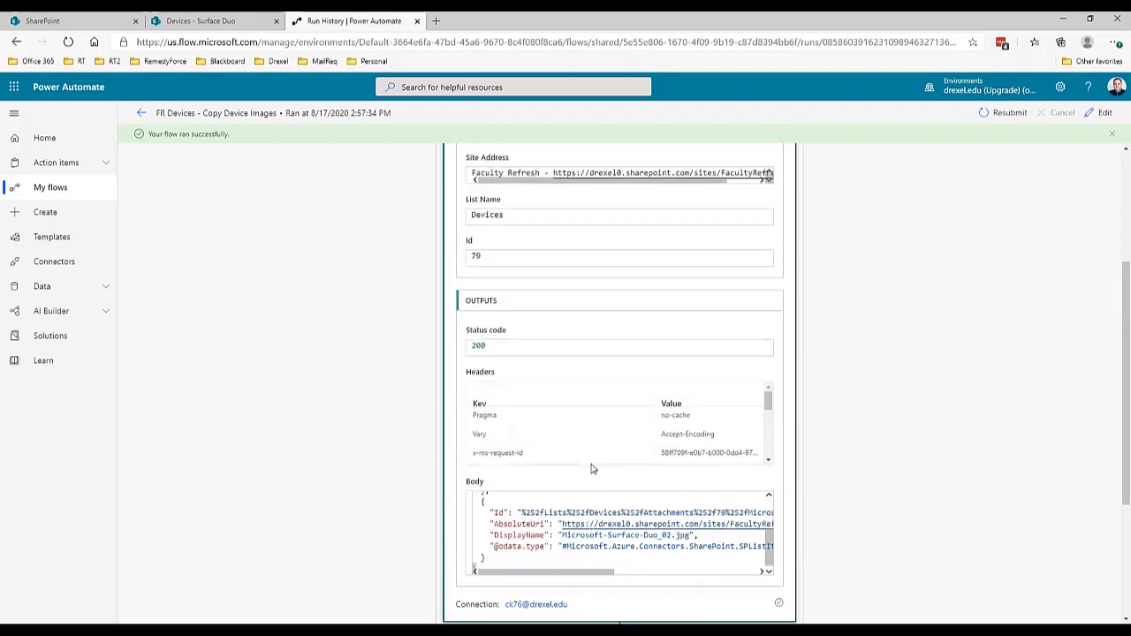
pyautogui.scroll(-1, 593, 462)
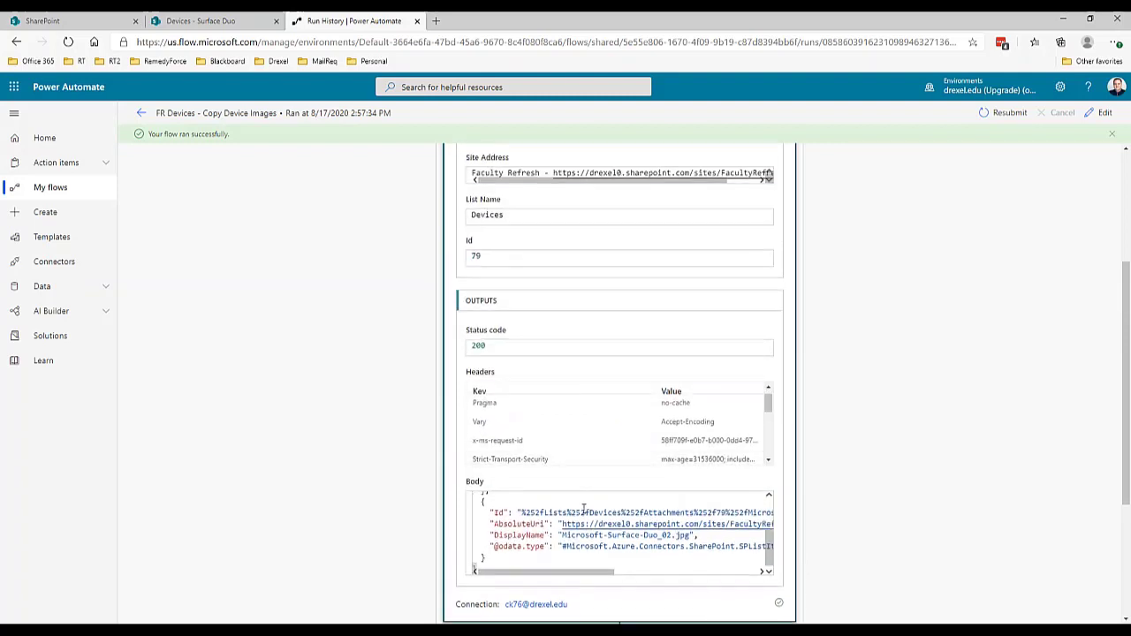
pyautogui.scroll(-6, 584, 509)
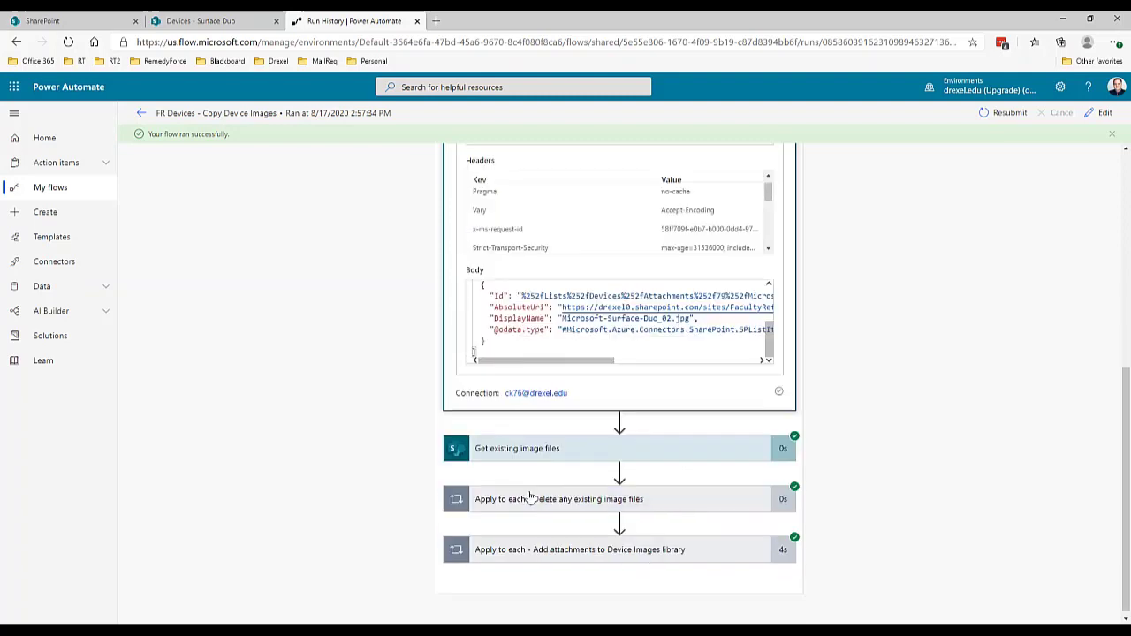
# - Step through the add-attachments loop to its second iteration and expand Delete any existing image files
pyautogui.click(585, 549)
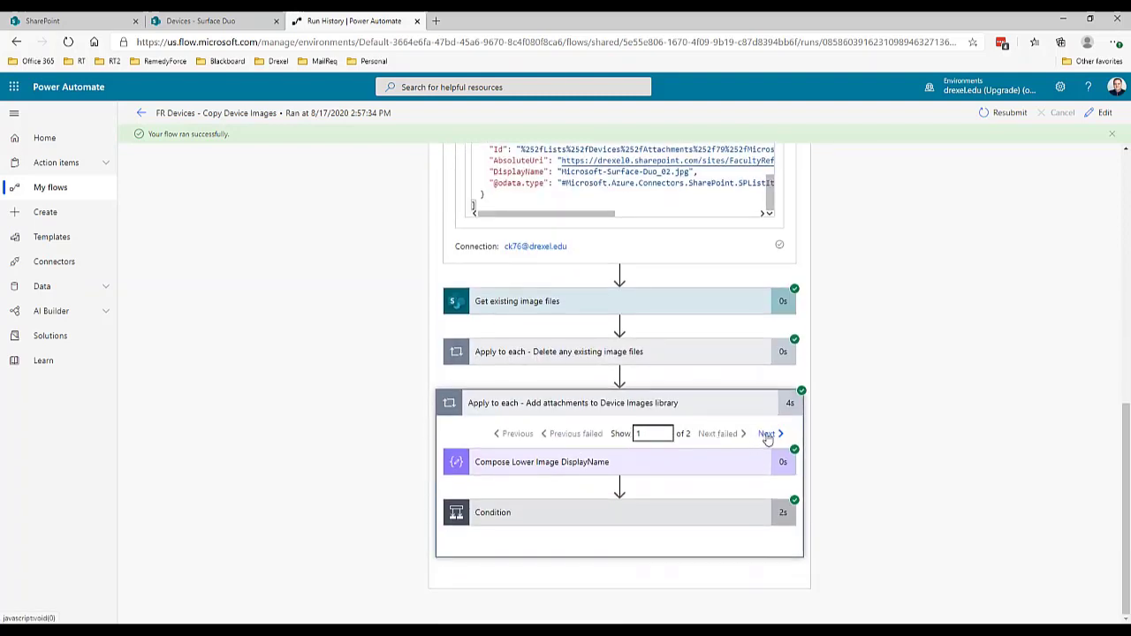
pyautogui.click(767, 435)
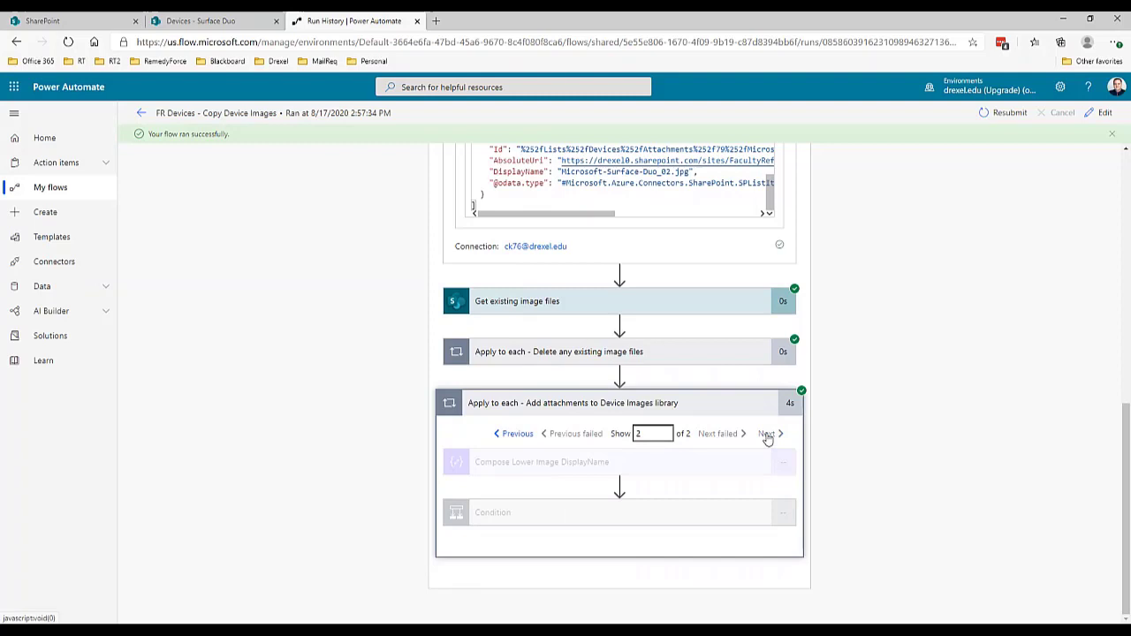
pyautogui.click(663, 352)
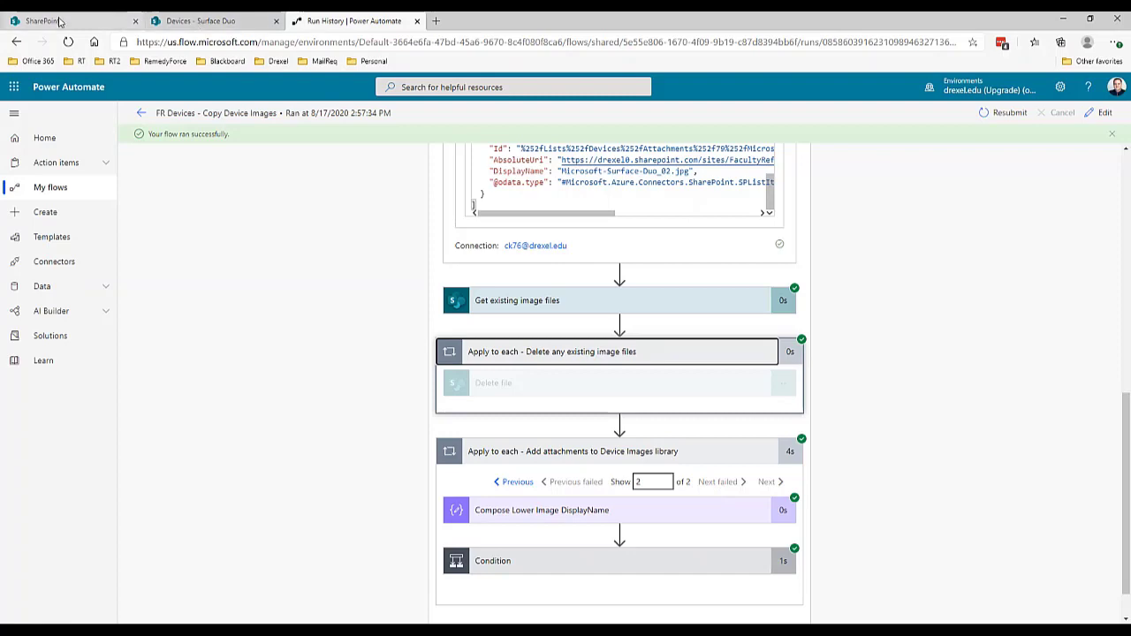
# - From the Devices tab, go through Settings to Site contents to find the Device Images library
pyautogui.click(196, 21)
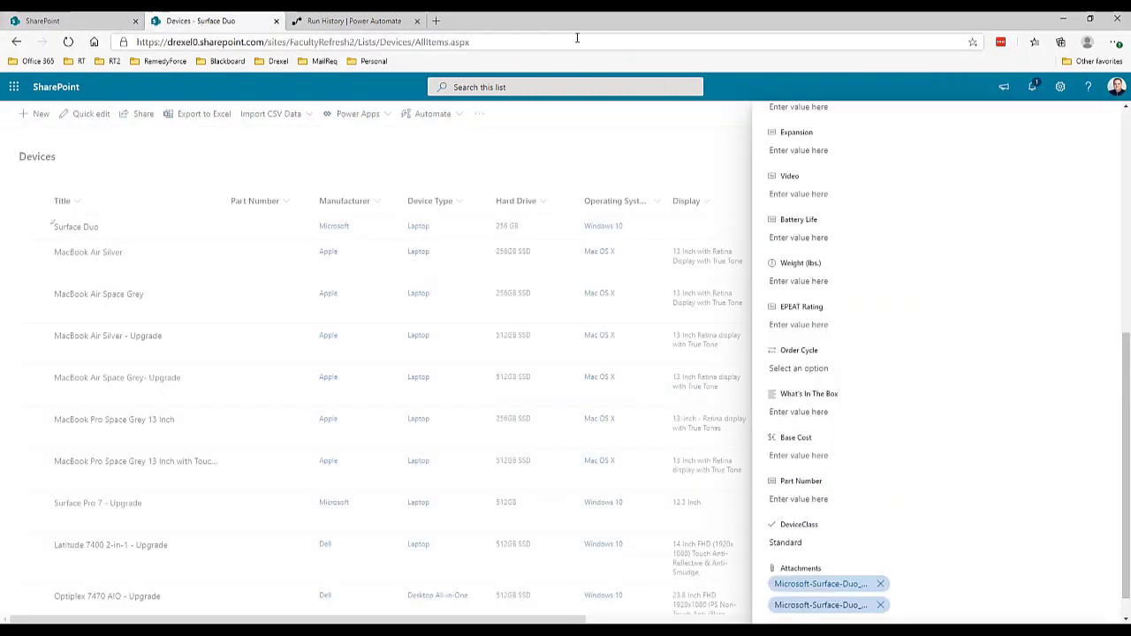
pyautogui.click(1060, 88)
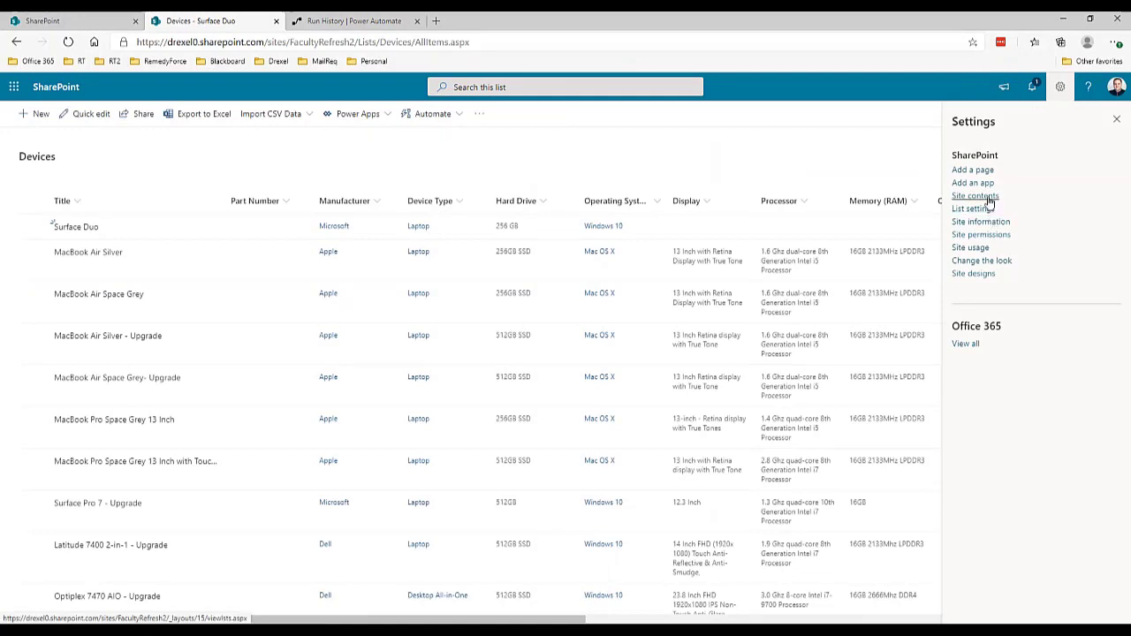
pyautogui.click(976, 196)
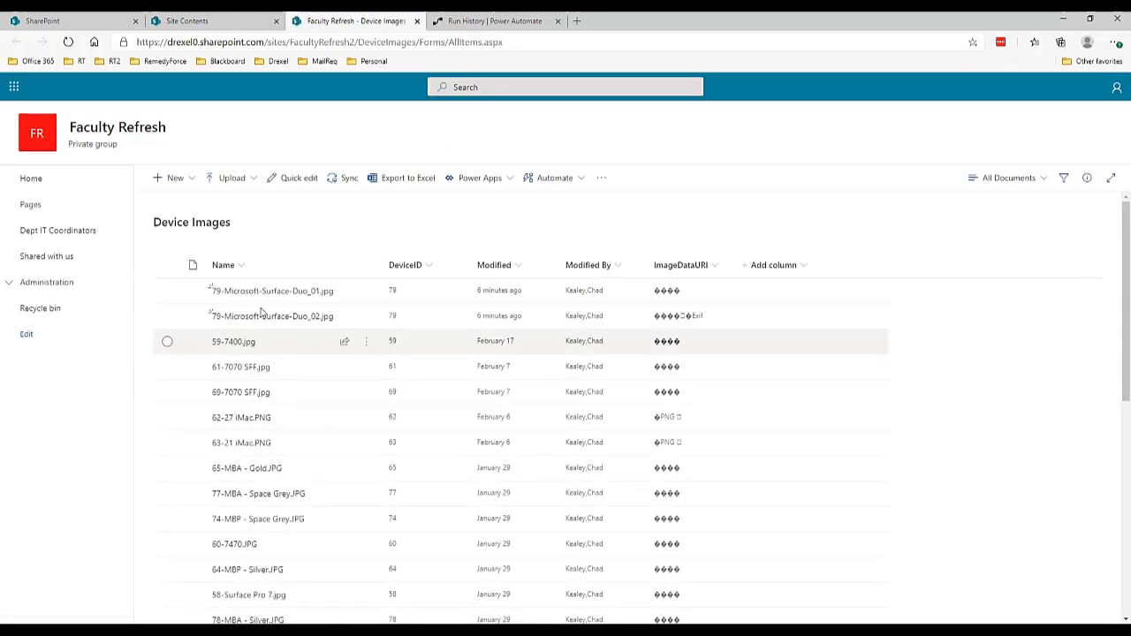
pyautogui.moveTo(228, 300)
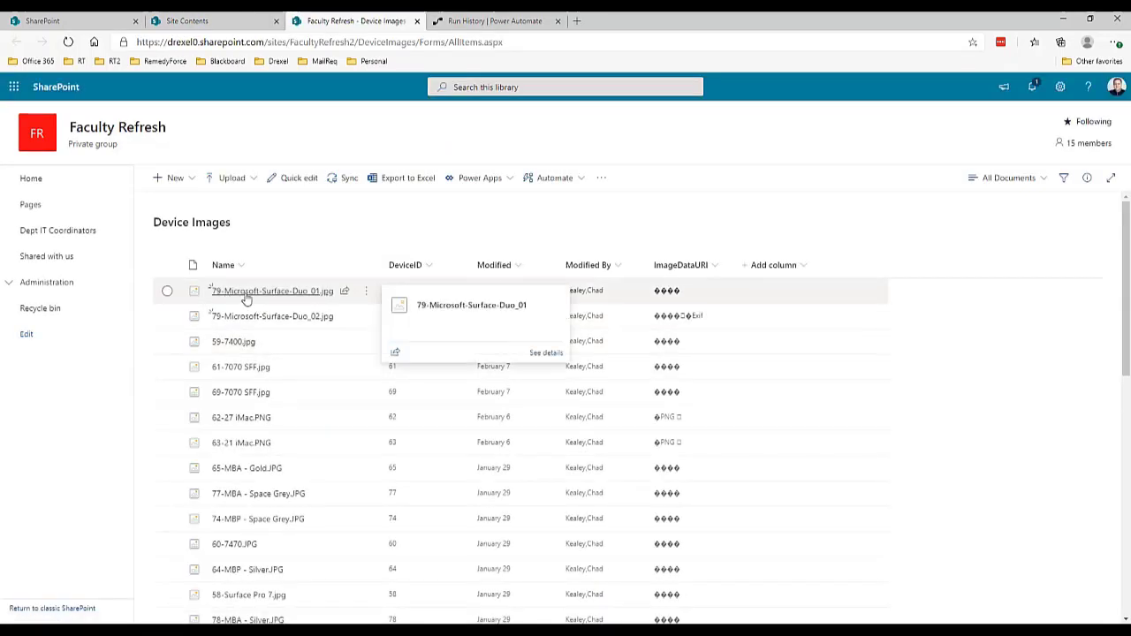
pyautogui.moveTo(298, 325)
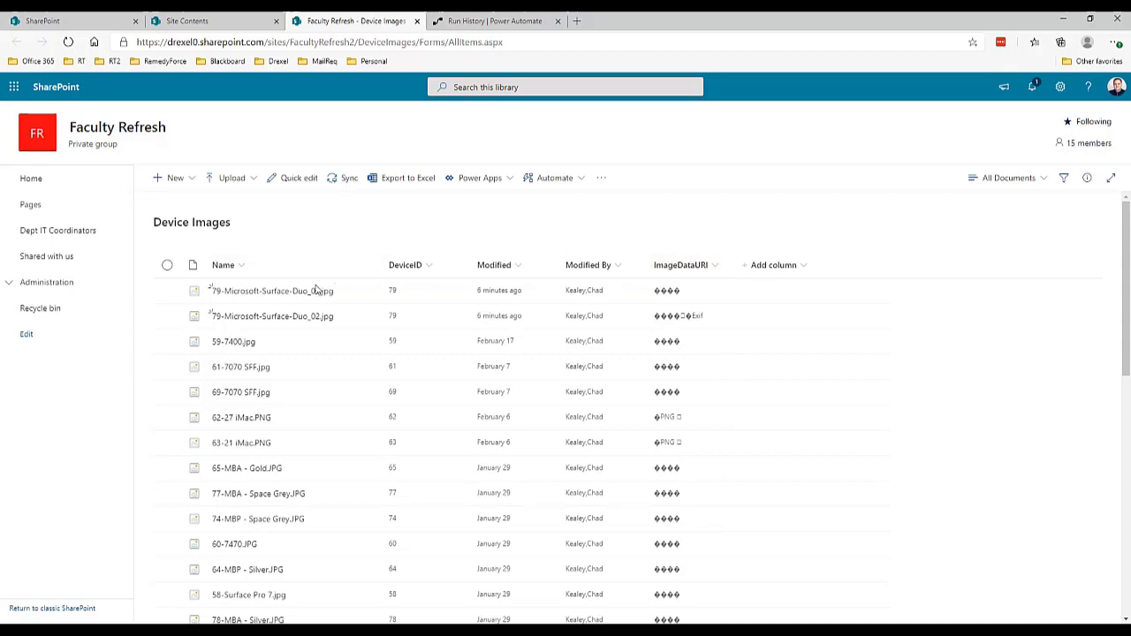
# - Open the Surface Duo item in Devices, review its two jpg attachments, then return to Device Images
pyautogui.click(221, 21)
pyautogui.scroll(-5, 217, 441)
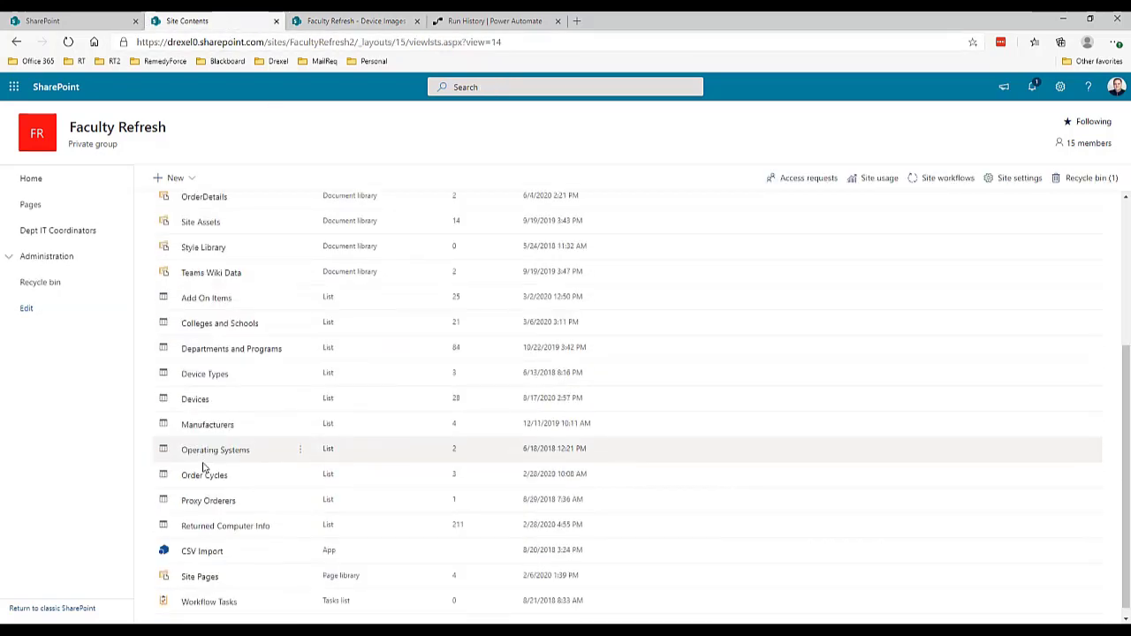
pyautogui.click(195, 390)
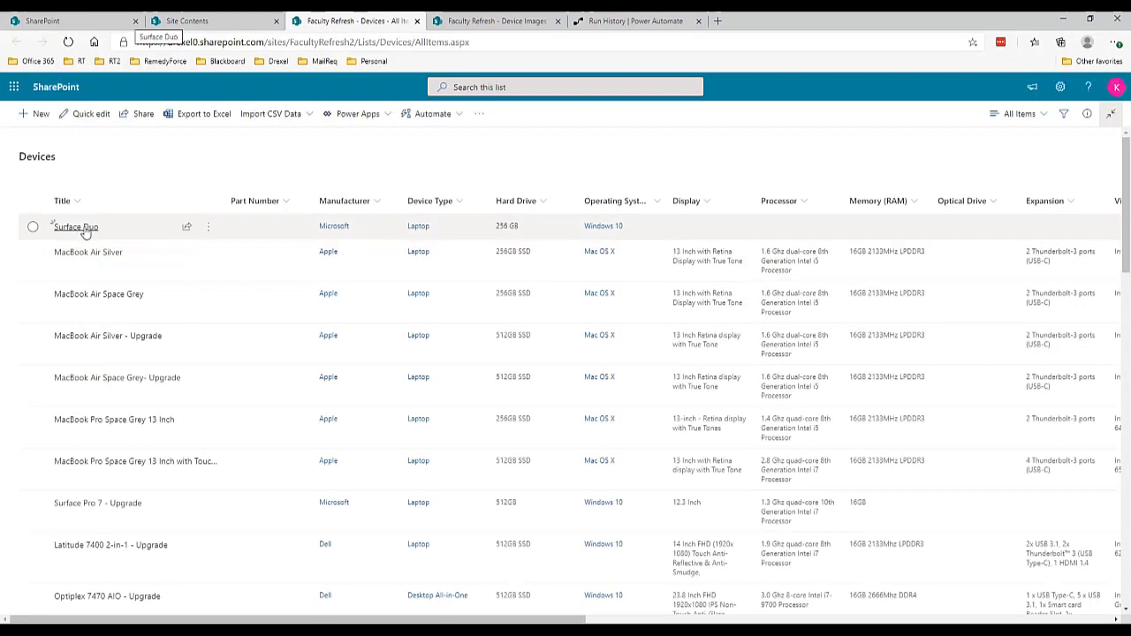
pyautogui.click(78, 228)
pyautogui.scroll(-5, 852, 342)
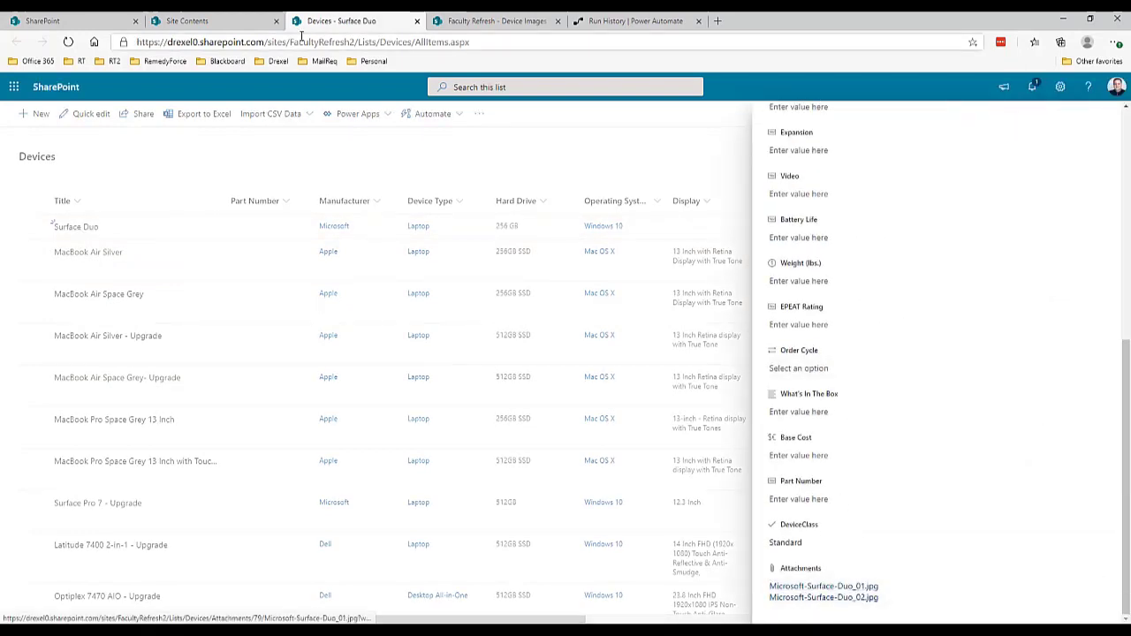
pyautogui.click(514, 19)
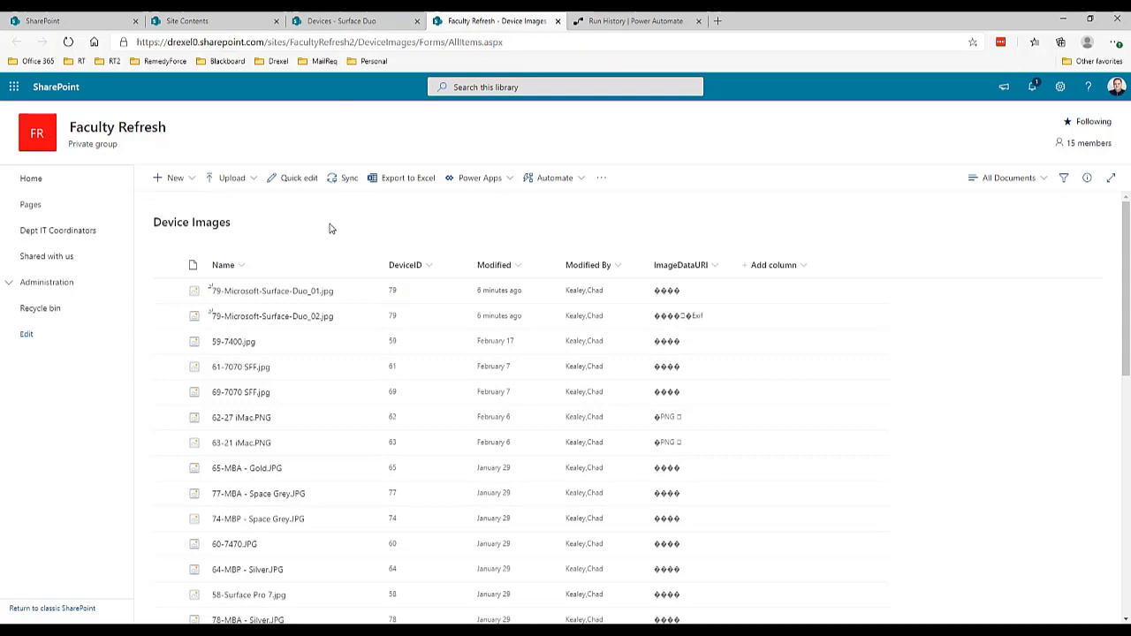
# - Close the Surface Duo item panel on the Devices tab to show the full list
pyautogui.click(345, 21)
pyautogui.scroll(10, 1084, 173)
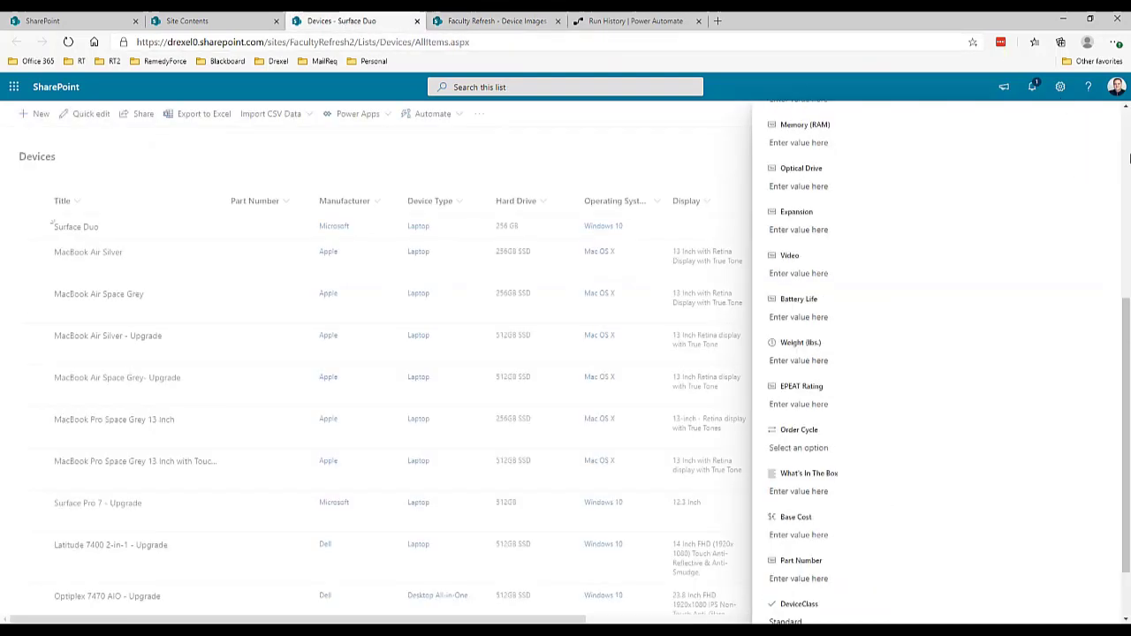
pyautogui.click(1105, 116)
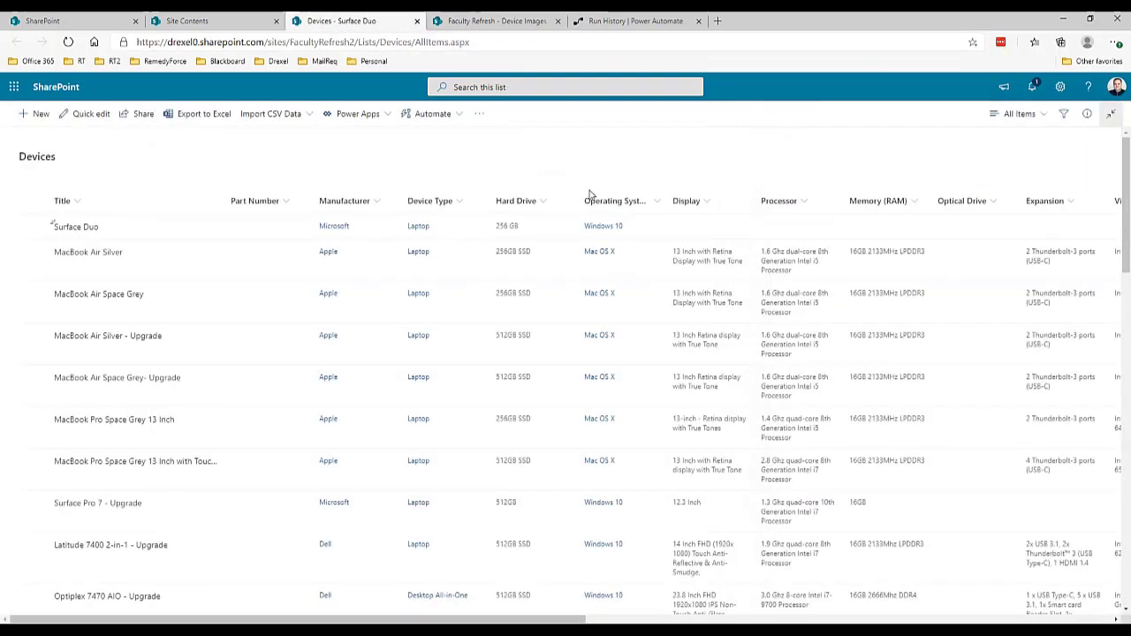